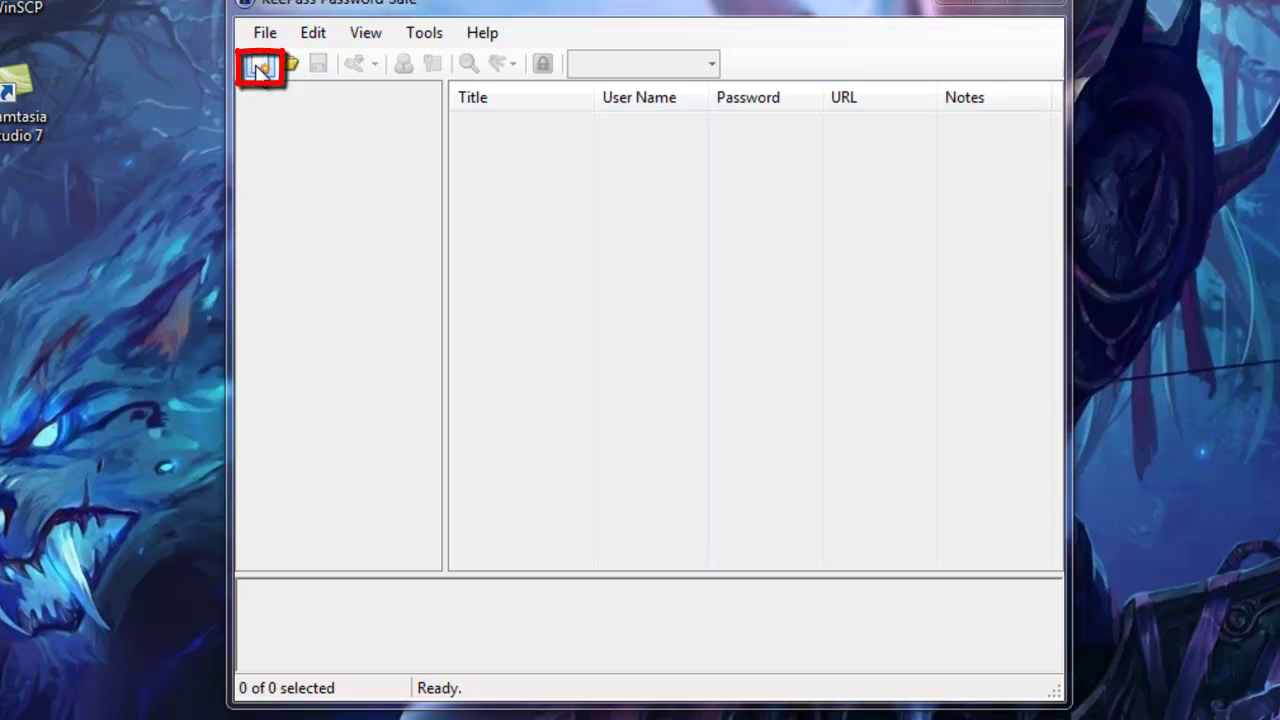
Create a new KeePass database saved as desktop.kdbx on the Desktop
left_click(258, 66)
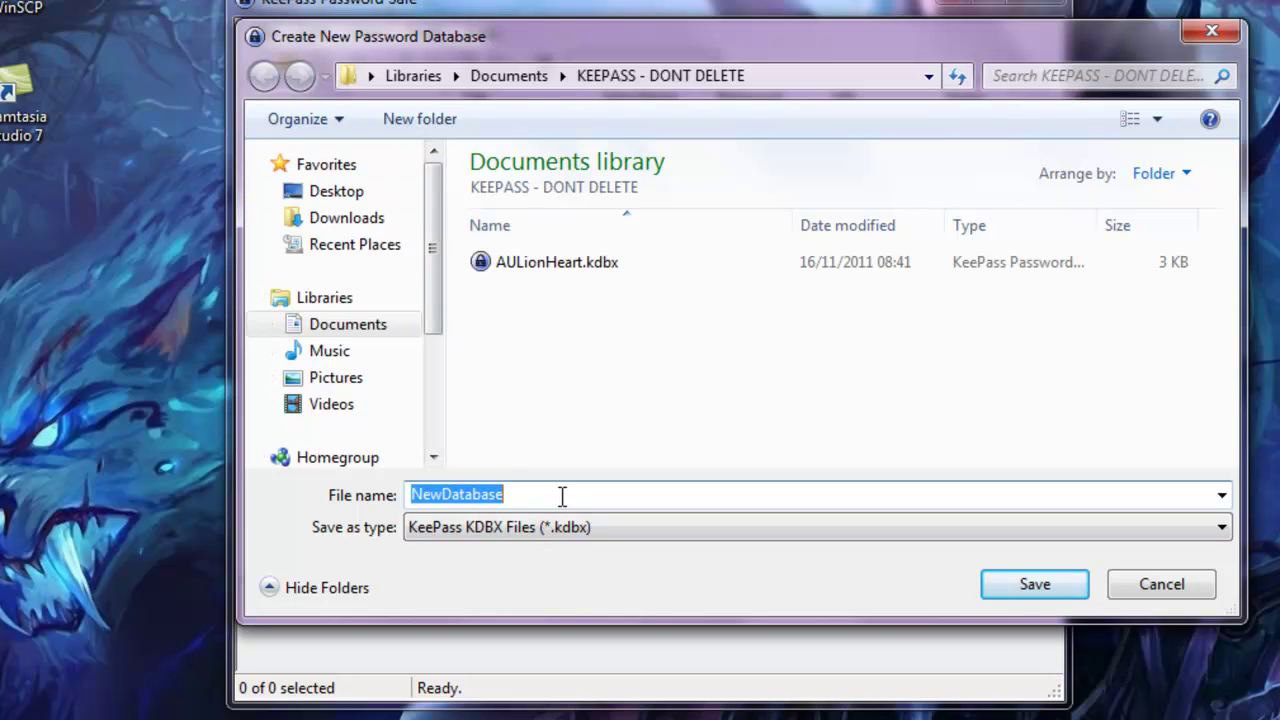
left_click(362, 193)
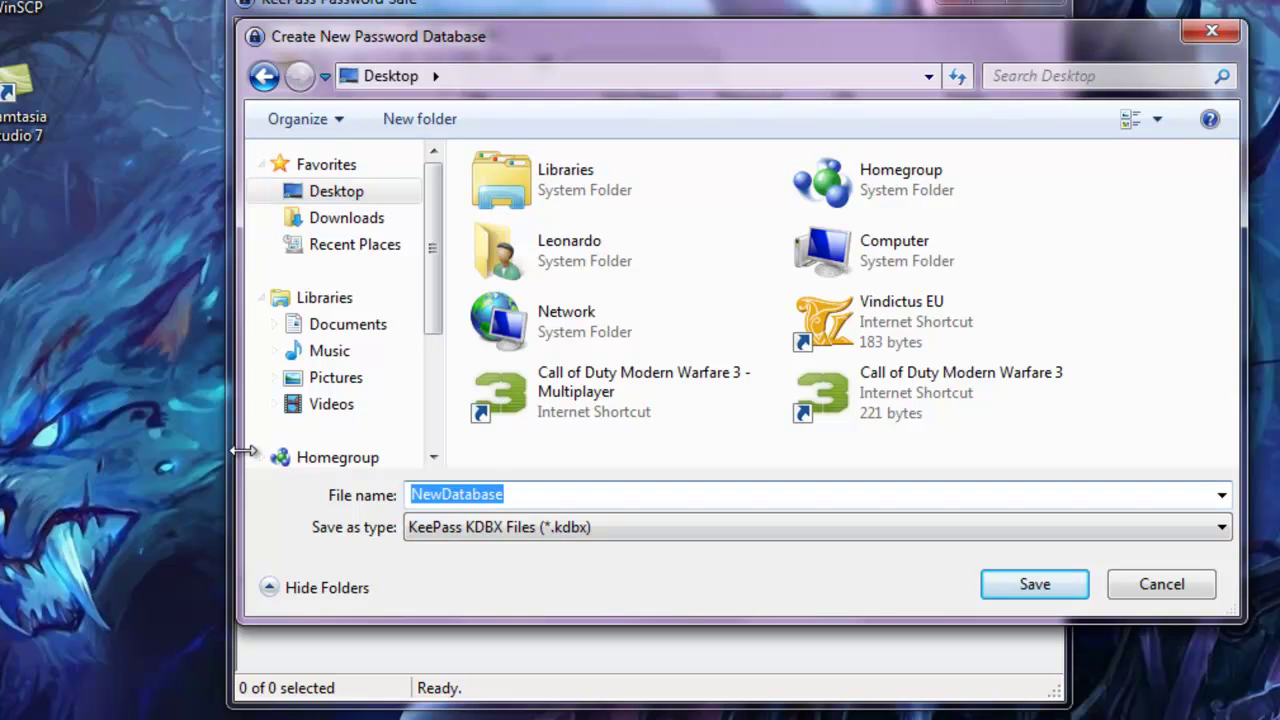
type("desktop")
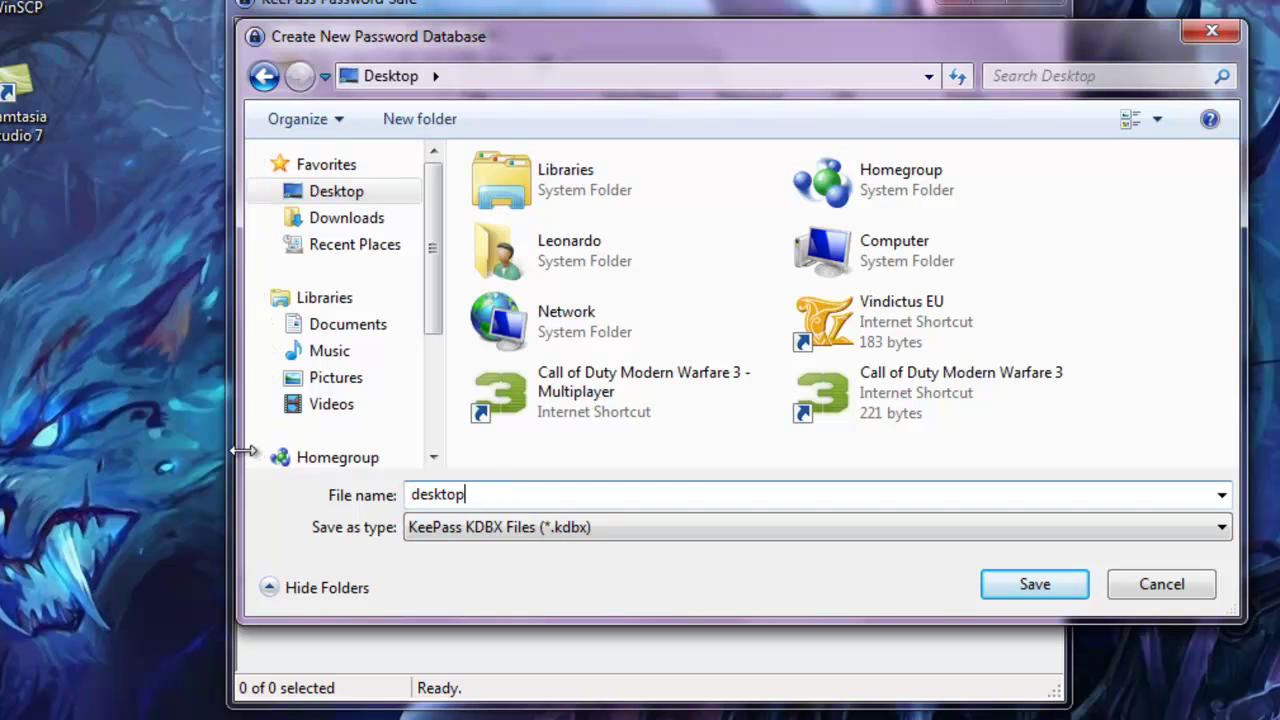
left_click(1035, 584)
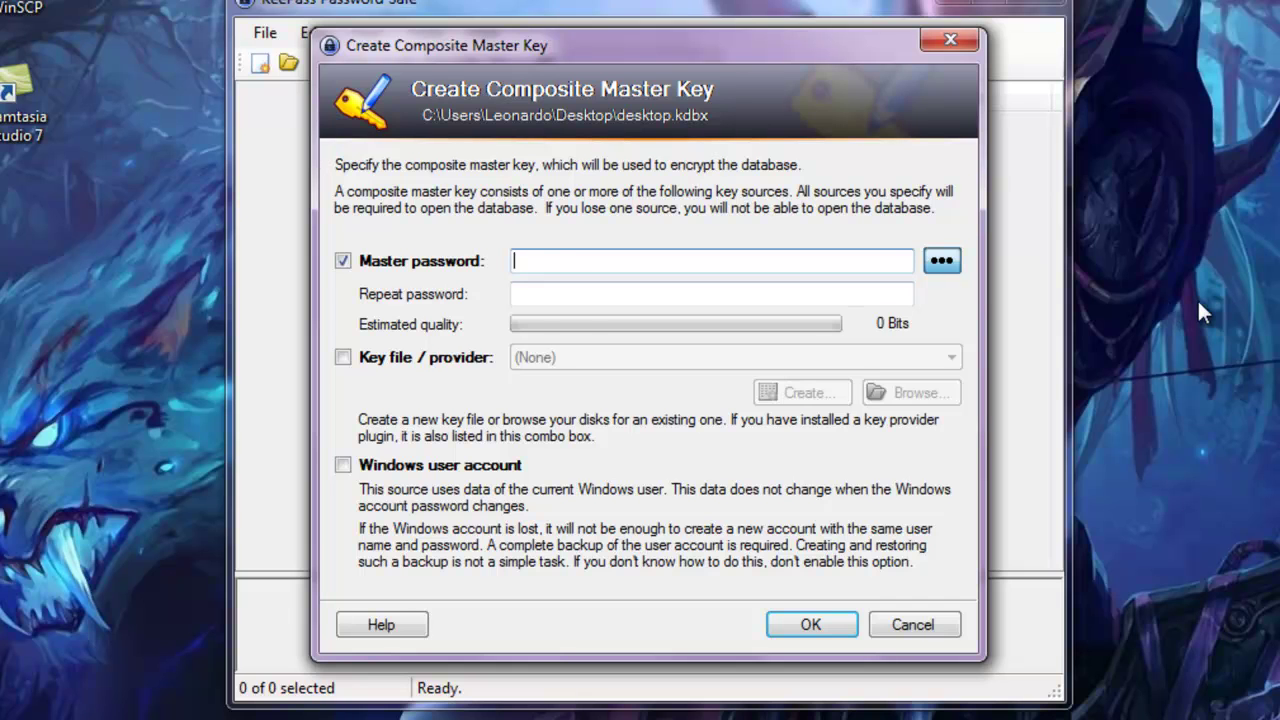
Enter the master password for desktop.kdbx and repeat it in the confirmation field
type("••••••")
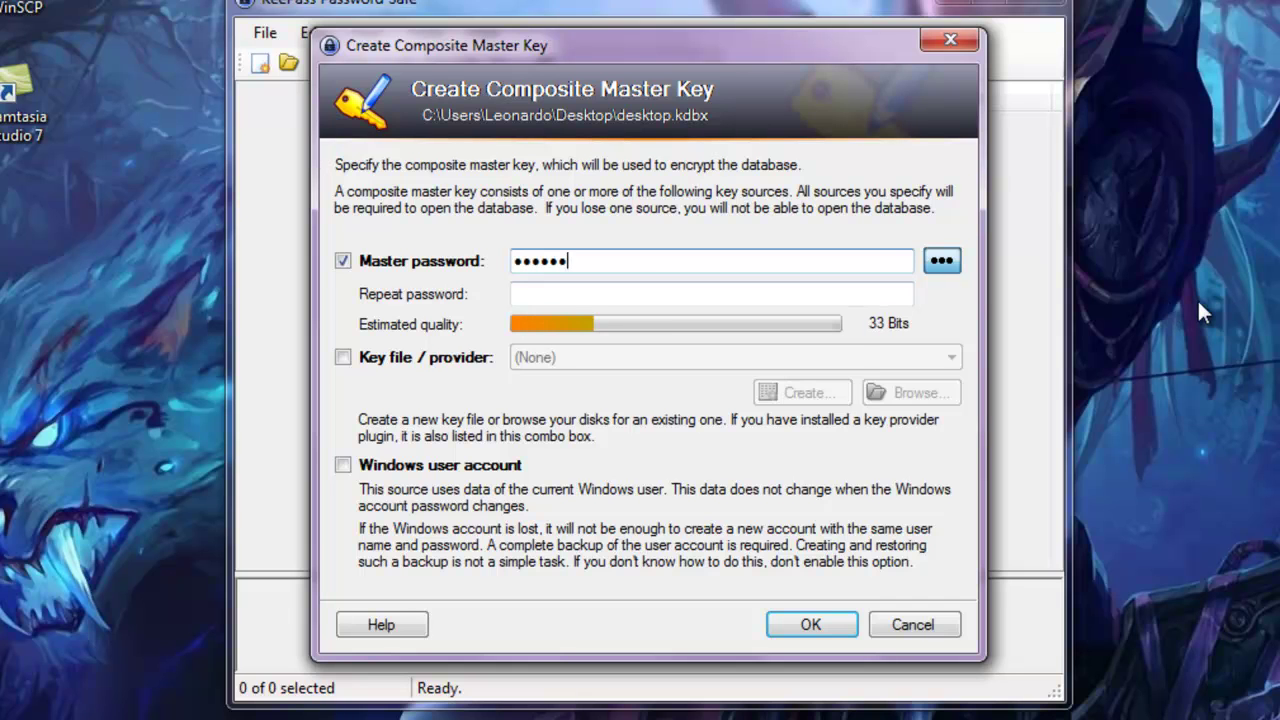
type("••••••")
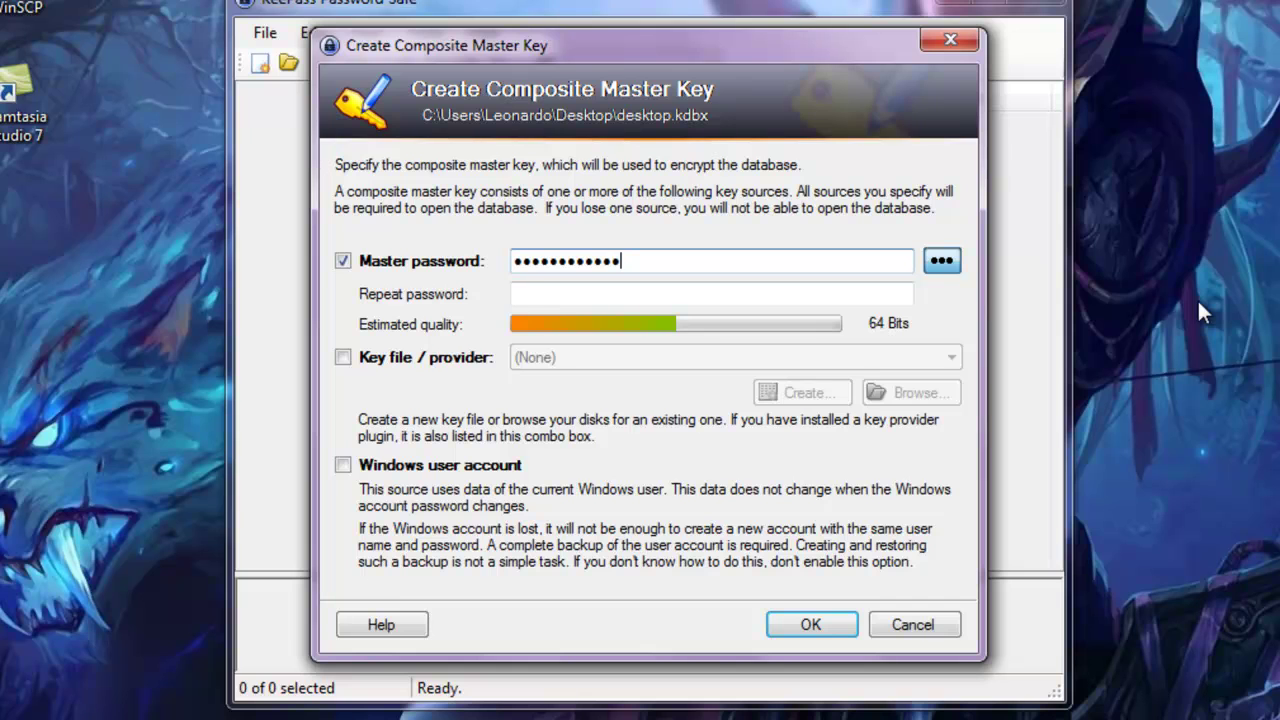
left_click(800, 292)
type("••")
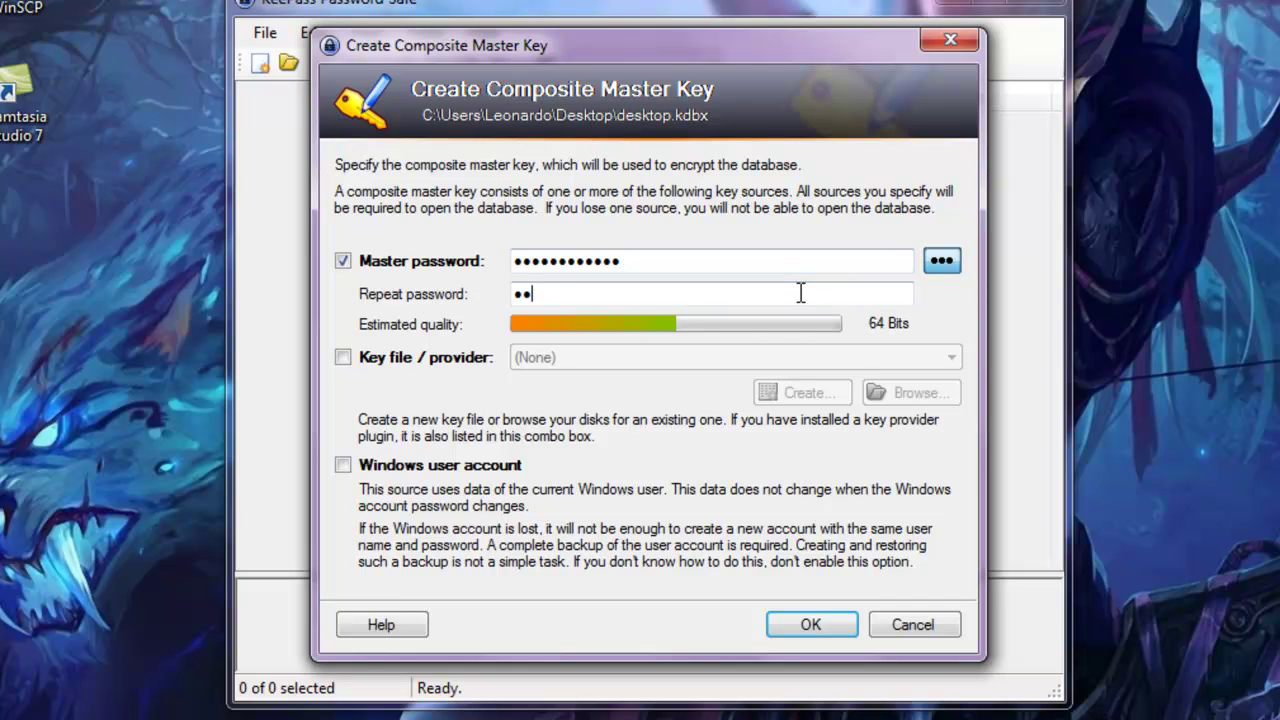
type("••••••••••")
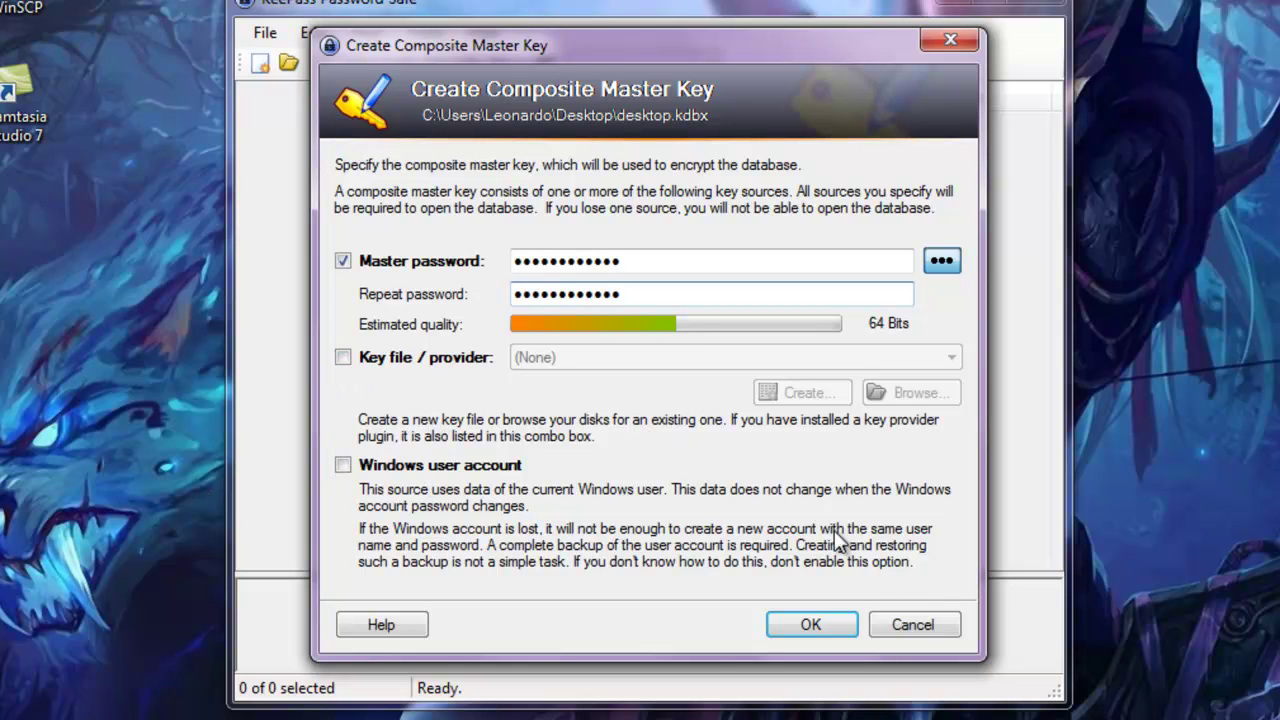
Confirm the master key, review each database settings tab, and accept the default settings
left_click(811, 625)
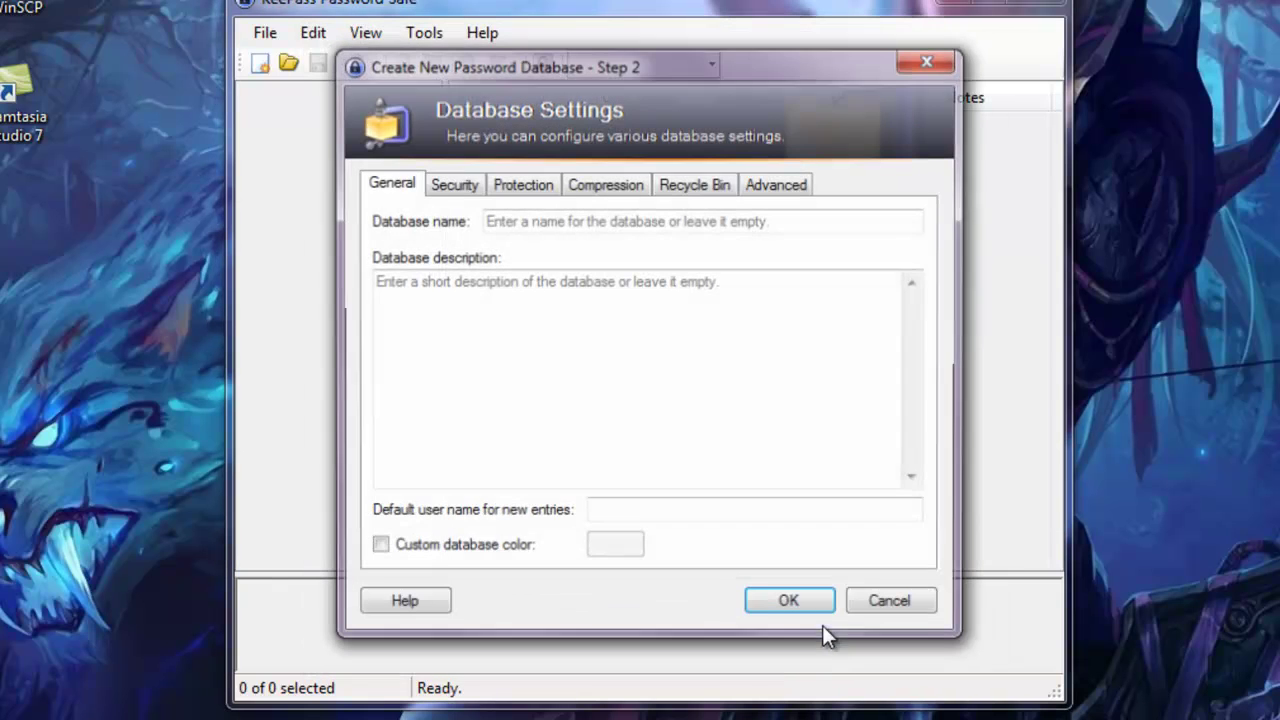
left_click(450, 183)
left_click(521, 184)
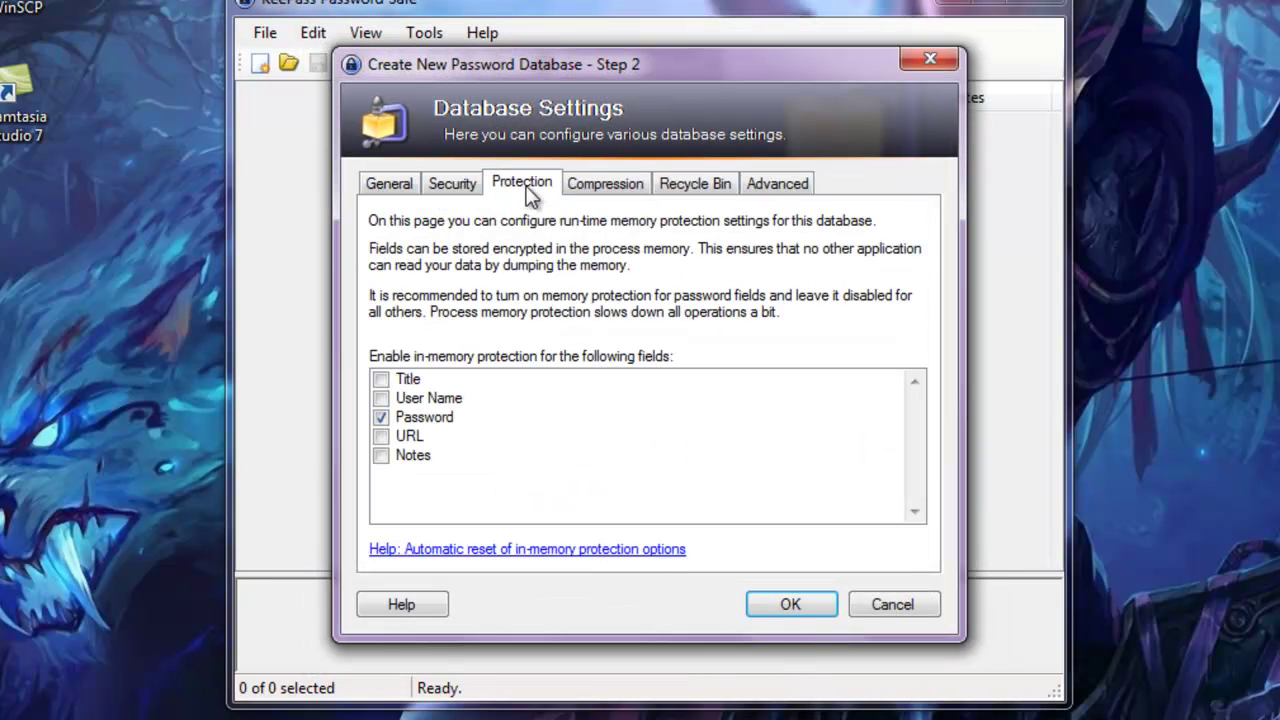
left_click(632, 186)
left_click(705, 188)
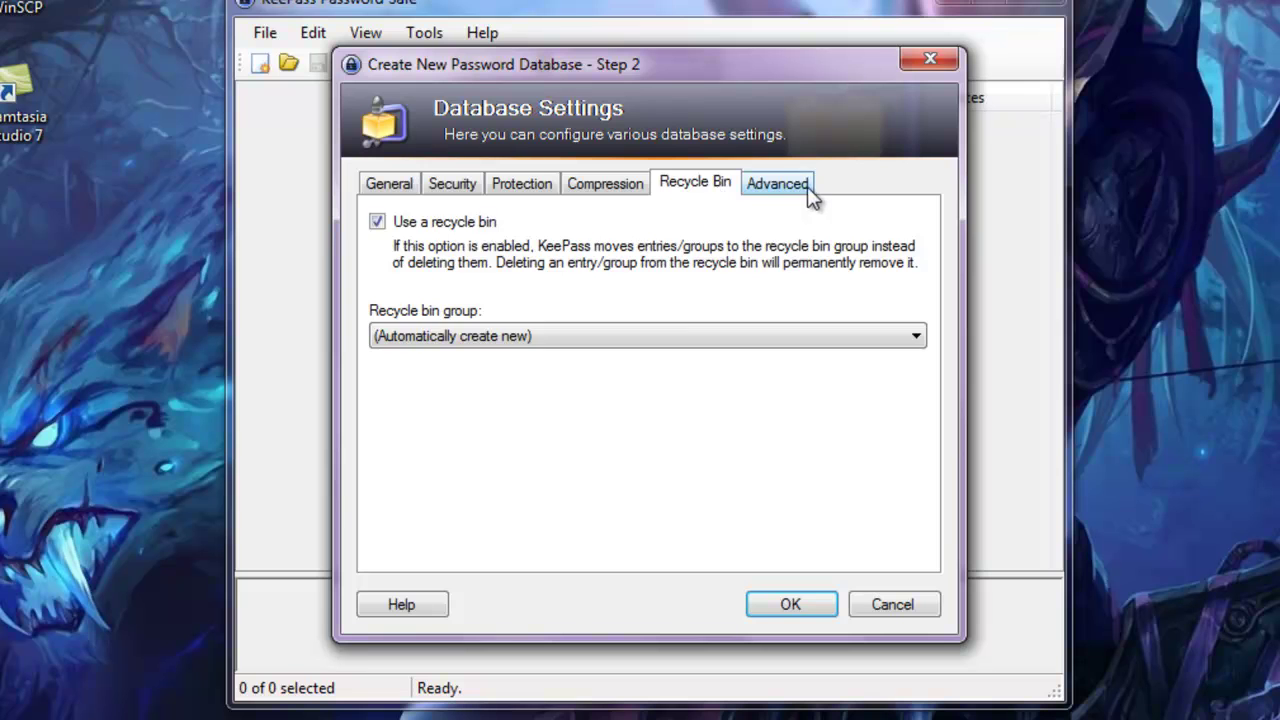
left_click(805, 186)
left_click(680, 190)
left_click(608, 190)
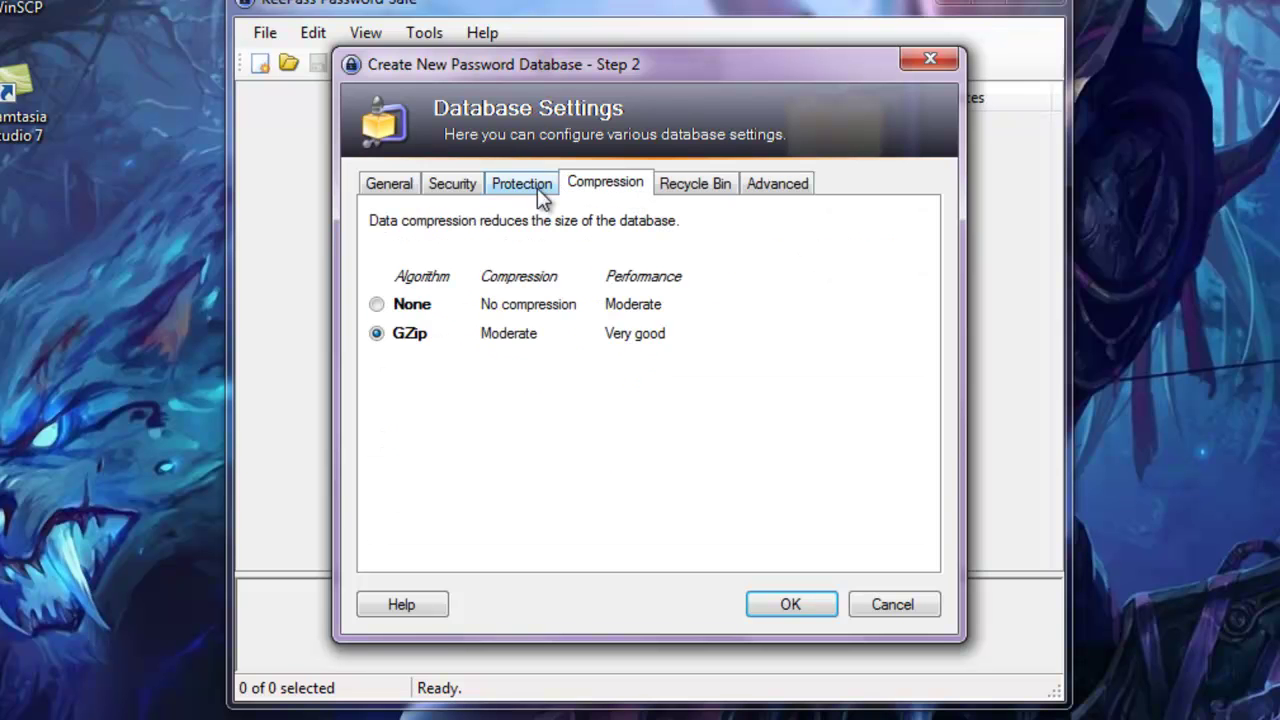
left_click(510, 189)
left_click(455, 188)
left_click(381, 188)
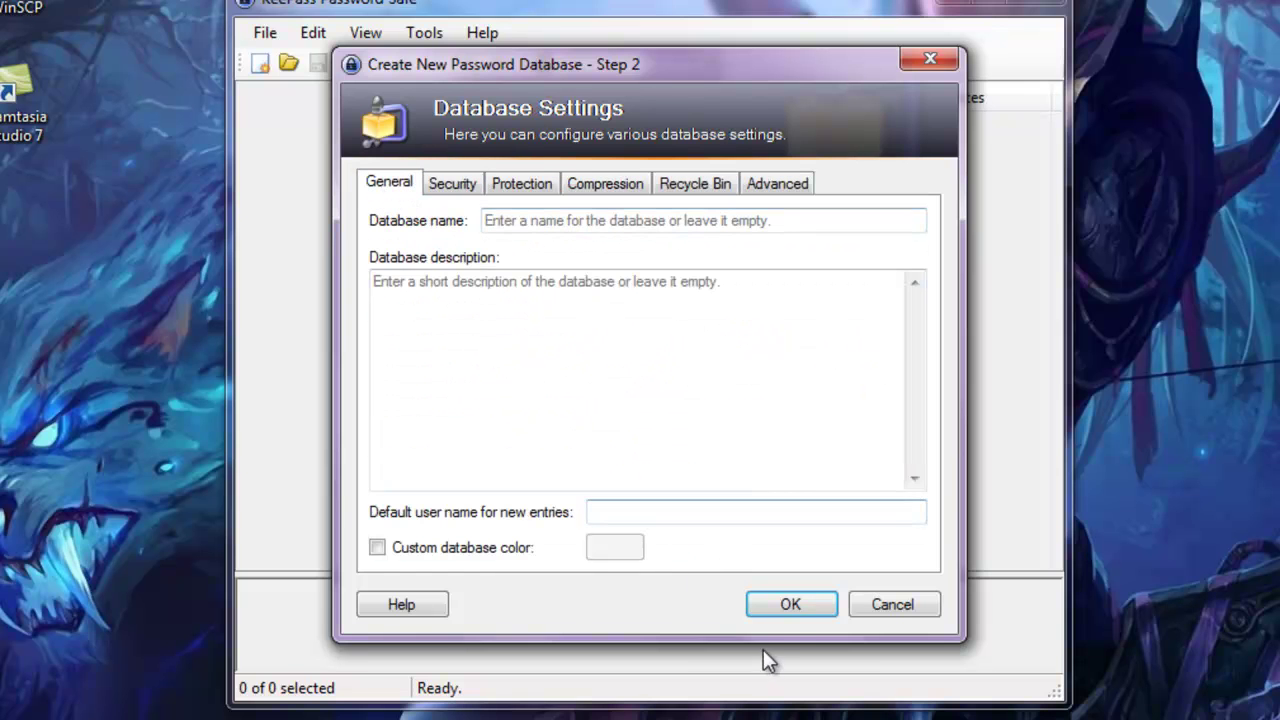
left_click(786, 608)
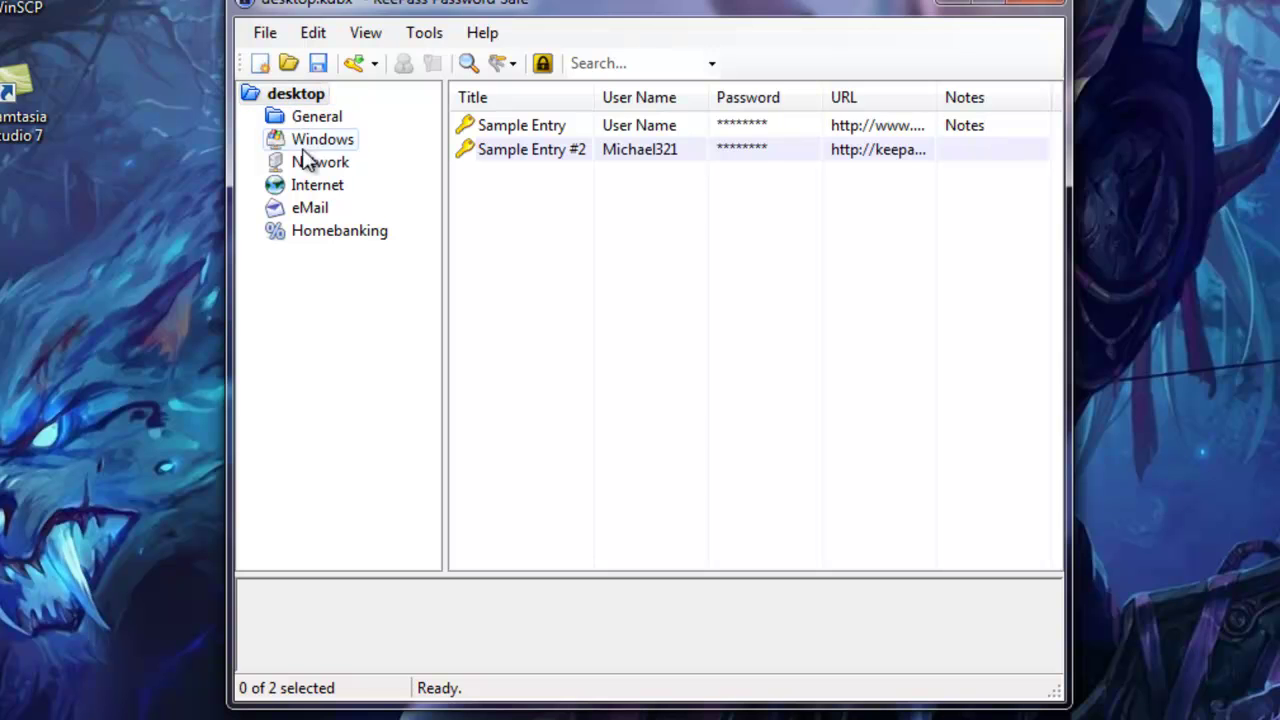
Look over Sample Entry #2, then switch to the empty Network group
left_click(777, 150)
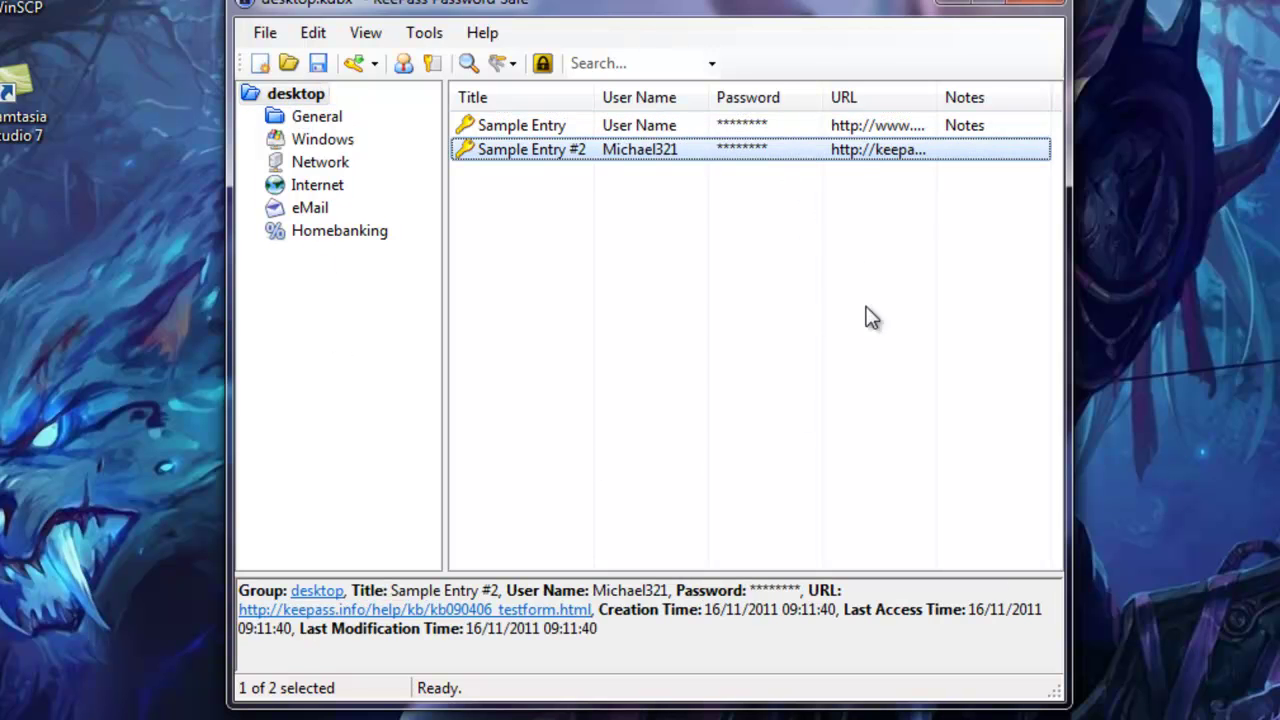
left_click(331, 170)
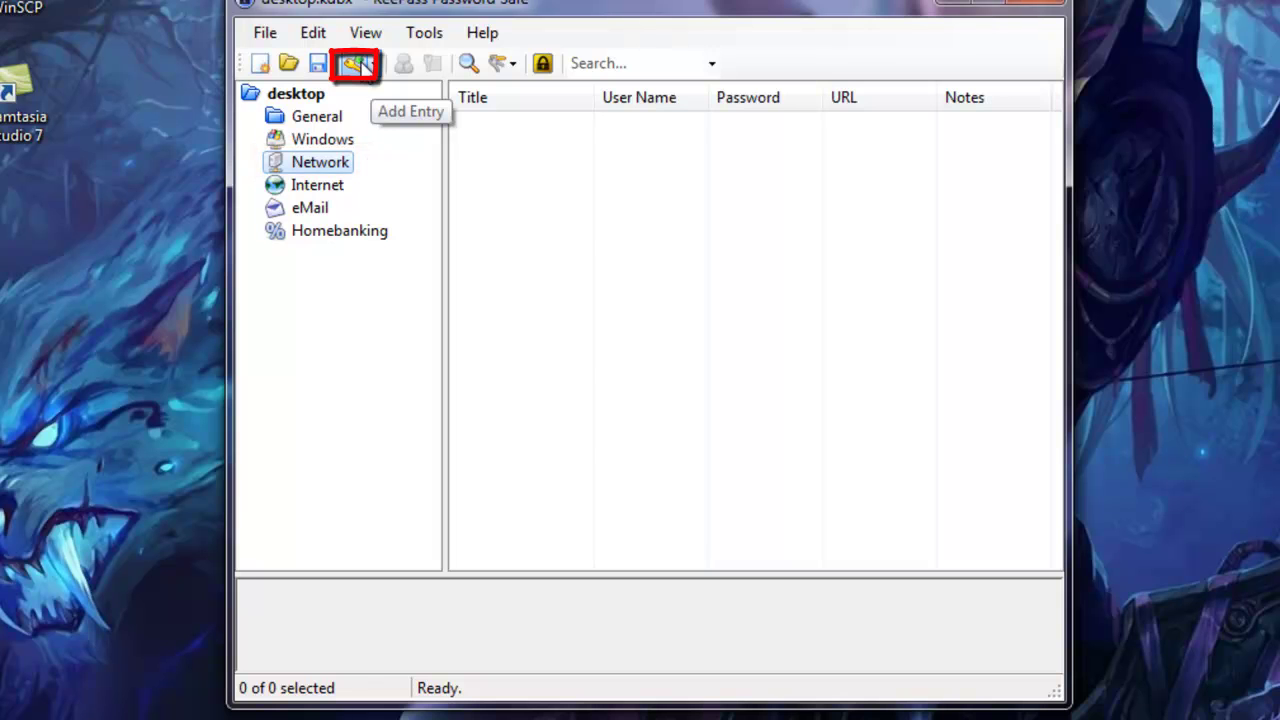
Add a new entry to the Network group and clear both prefilled password fields
left_click(358, 64)
double_click(671, 251)
key("BackSpace")
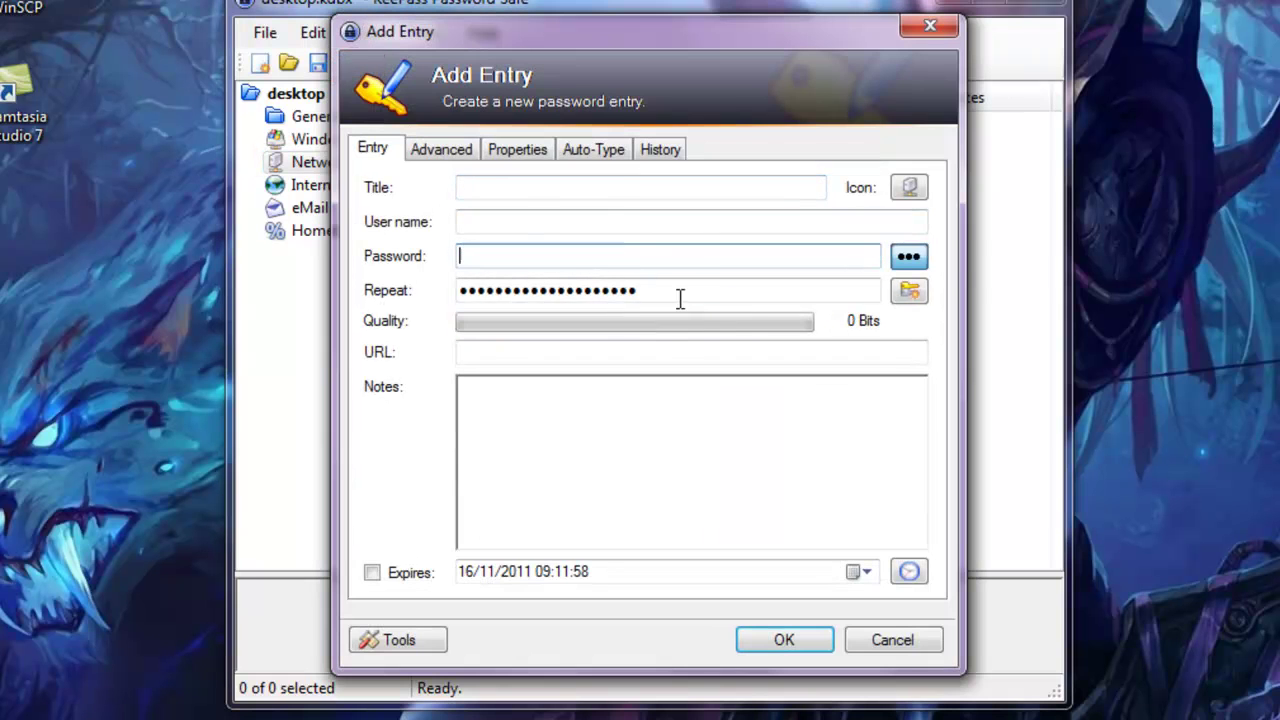
left_click_drag(680, 297, 460, 291)
key("BackSpace")
Title the entry Aboveultimate and fill in the site user name
left_click(511, 190)
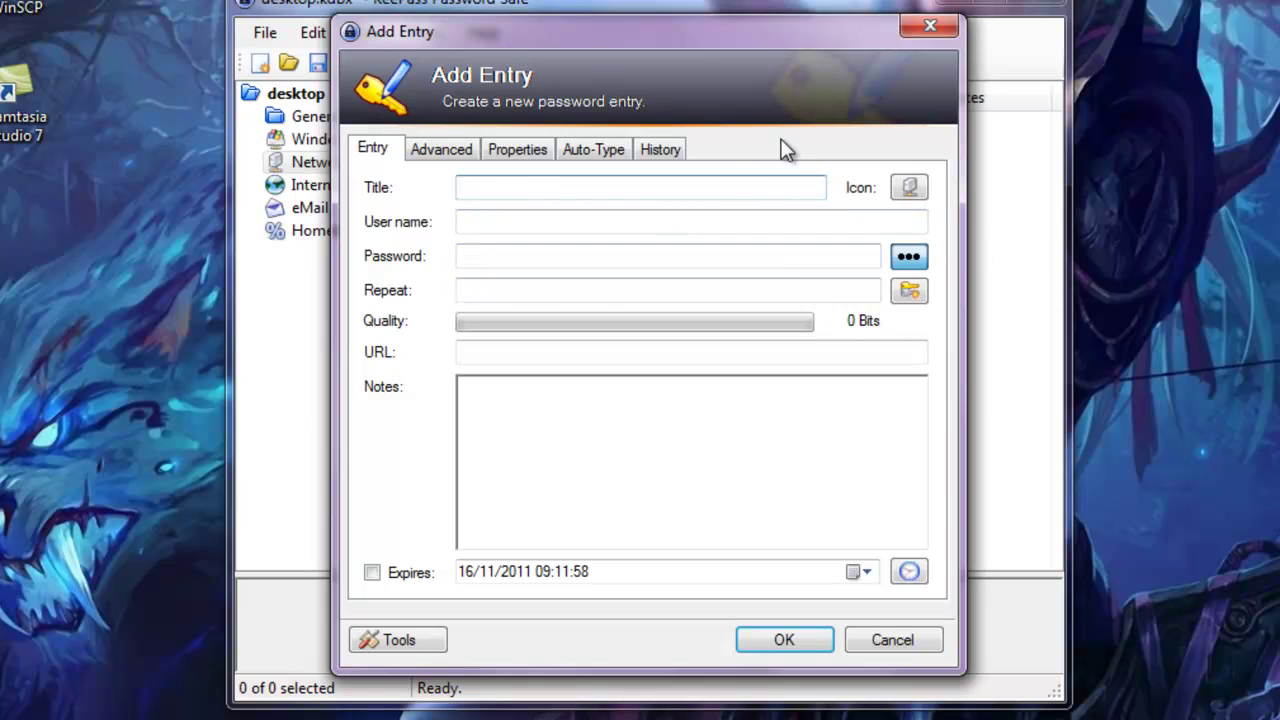
type("Aboveultimate")
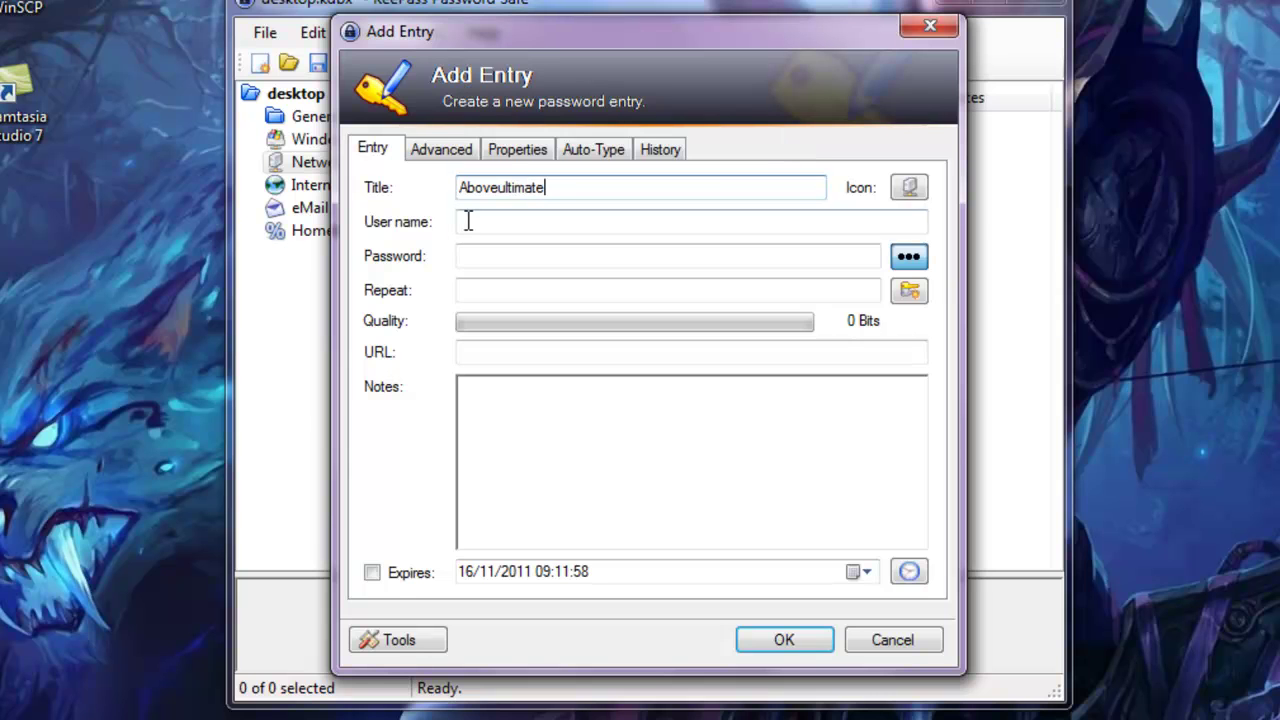
left_click(468, 221)
left_click(471, 221)
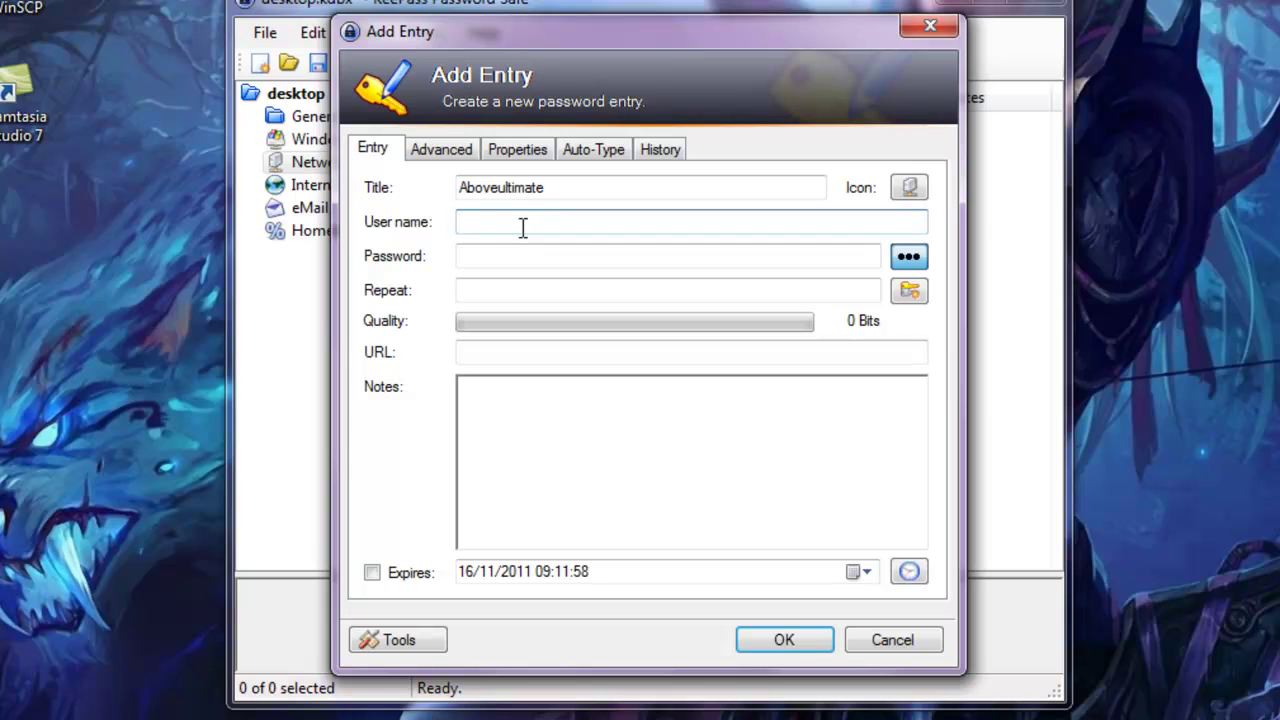
type("Li0nHeArT")
left_click(509, 255)
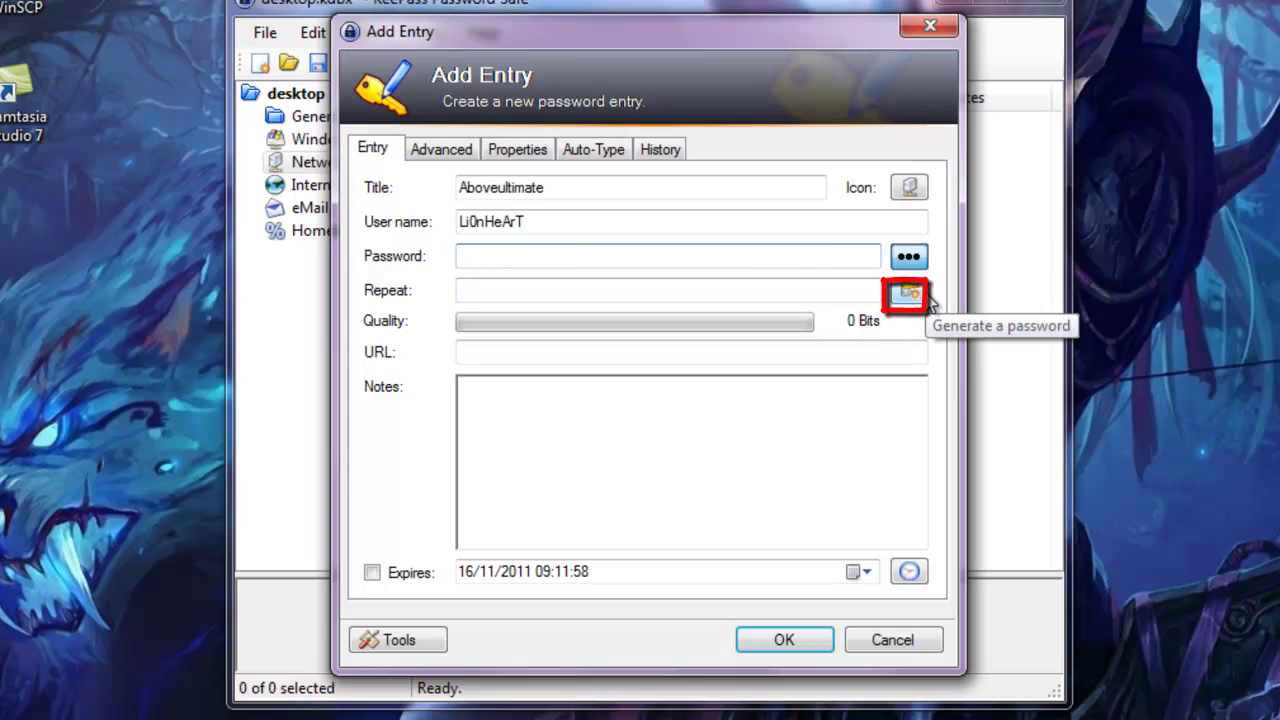
Open the password generator set to 12 characters of upper-case, lower-case and digits, previewing samples
left_click(910, 292)
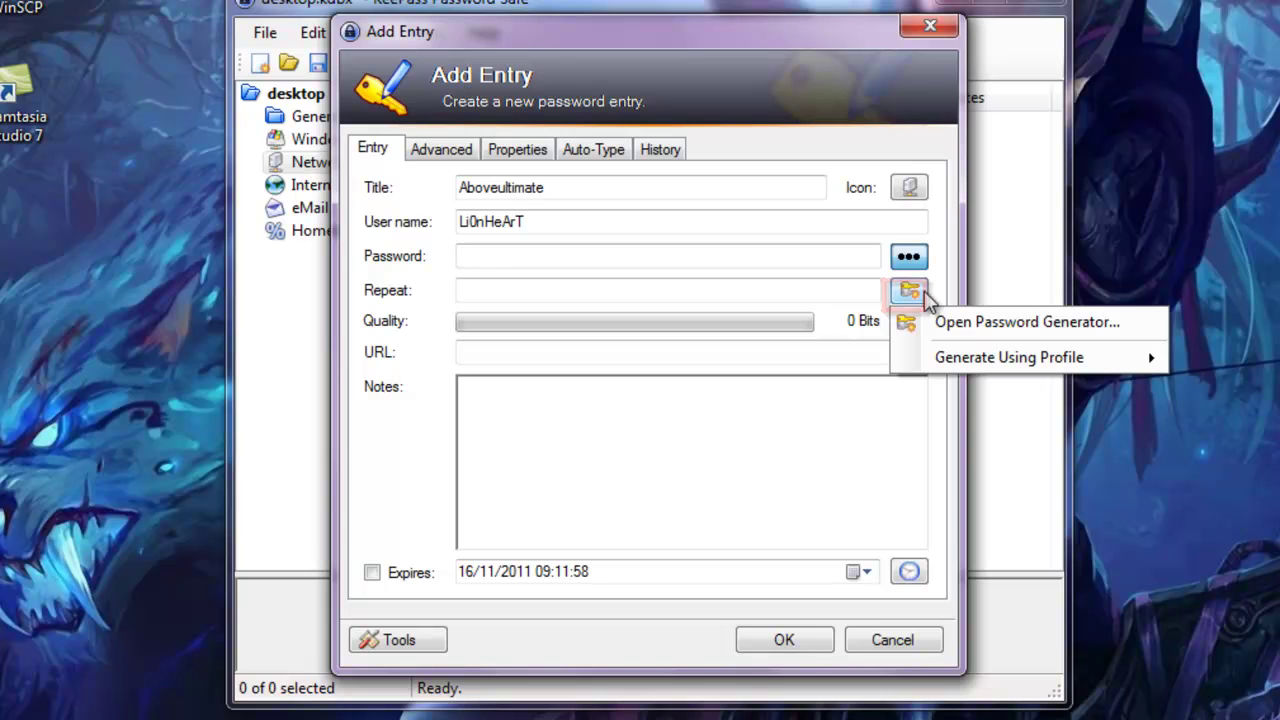
left_click(989, 322)
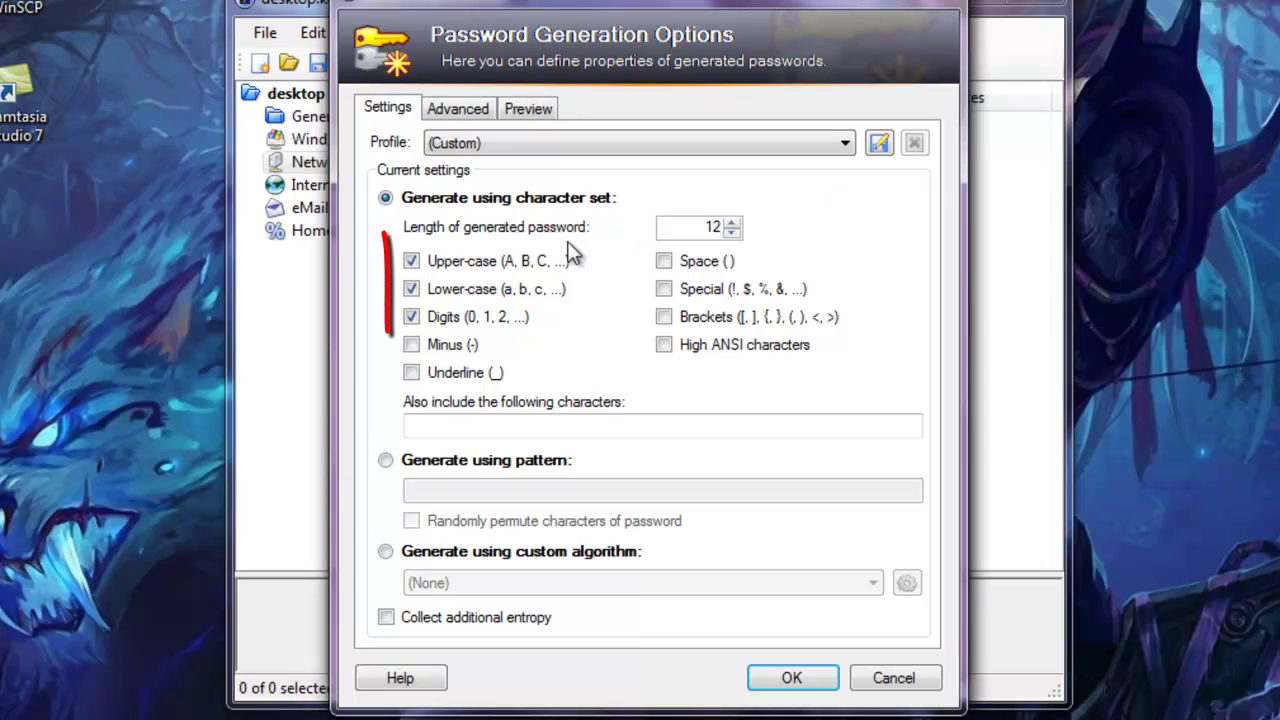
left_click(420, 266)
left_click(420, 263)
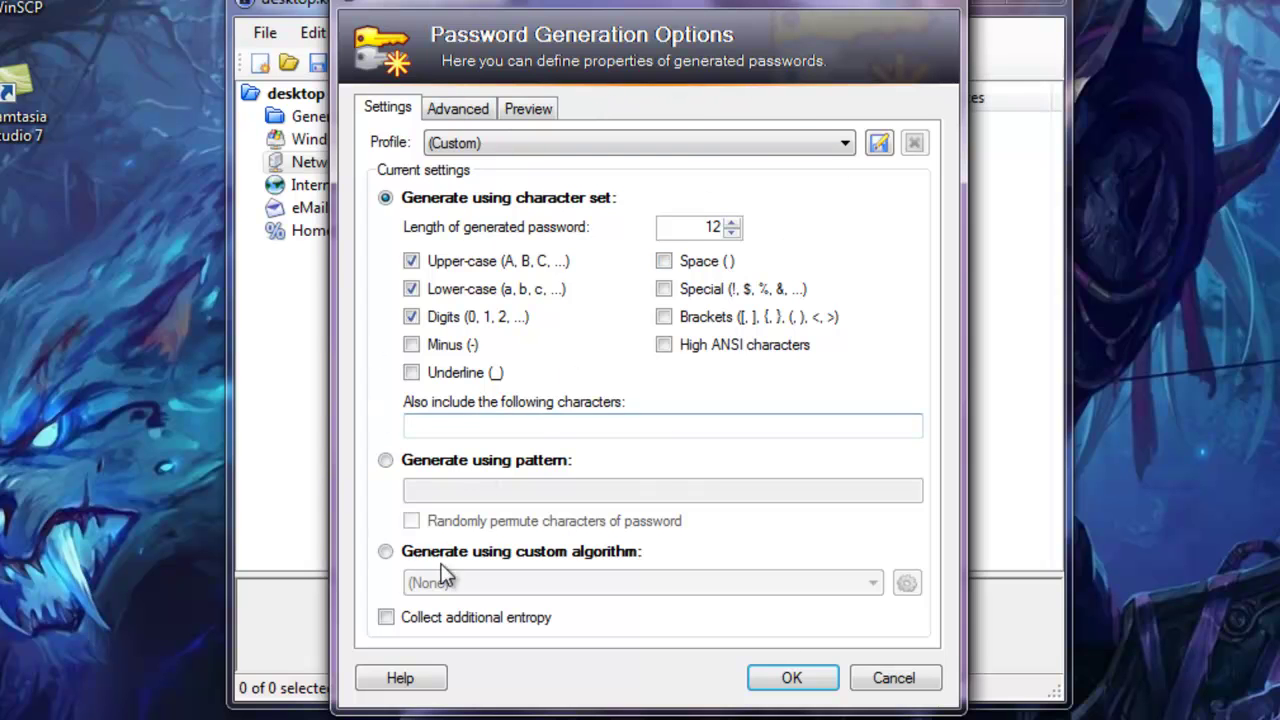
left_click(467, 106)
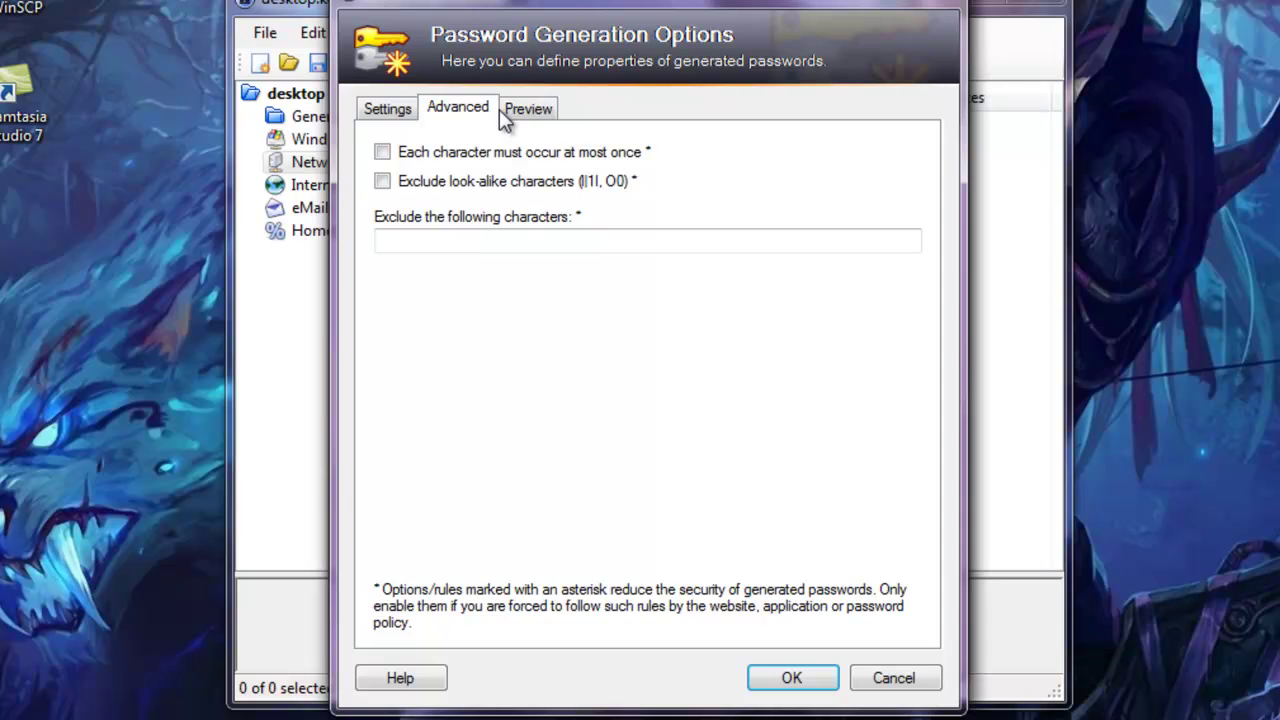
left_click(540, 110)
left_click_drag(914, 310, 920, 266)
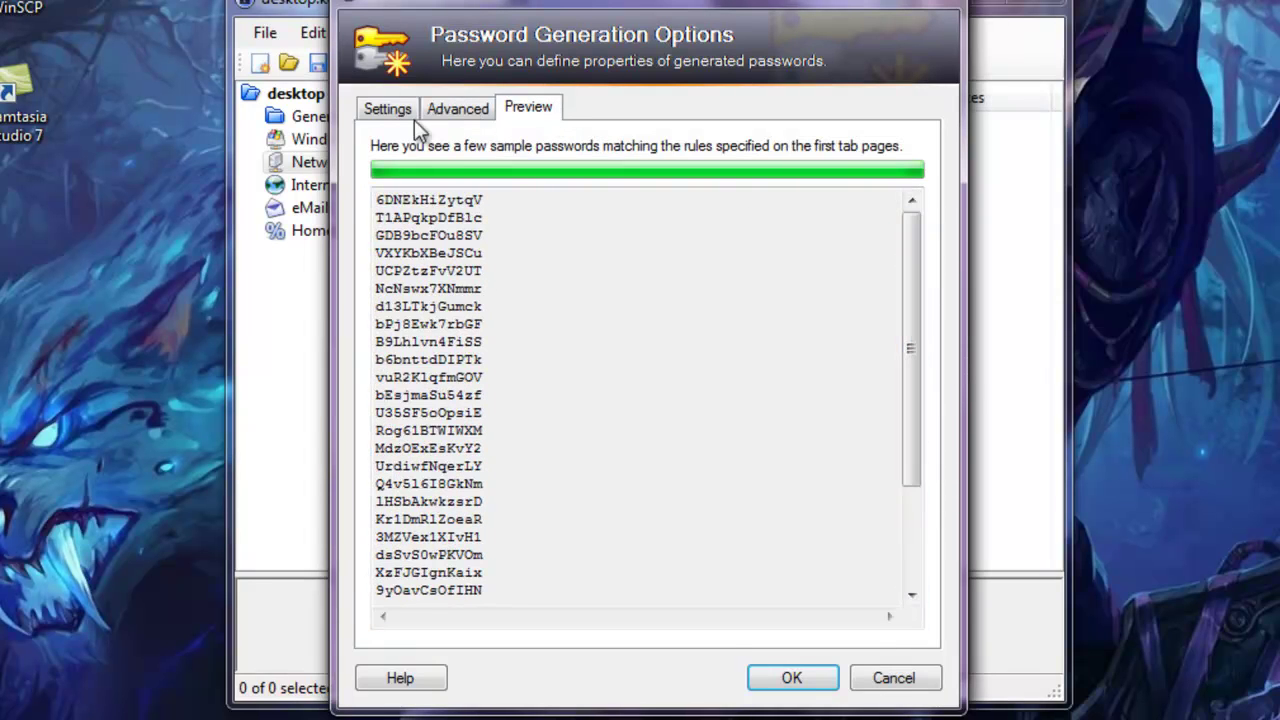
left_click(387, 107)
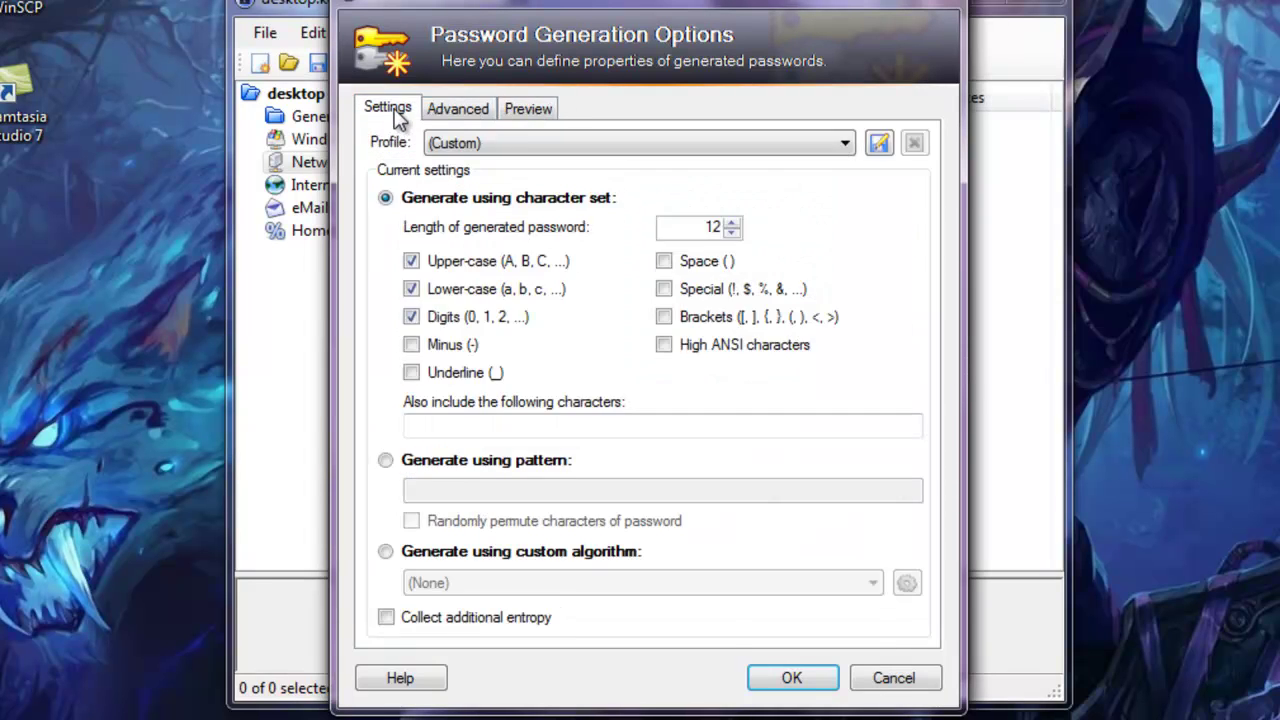
left_click(792, 678)
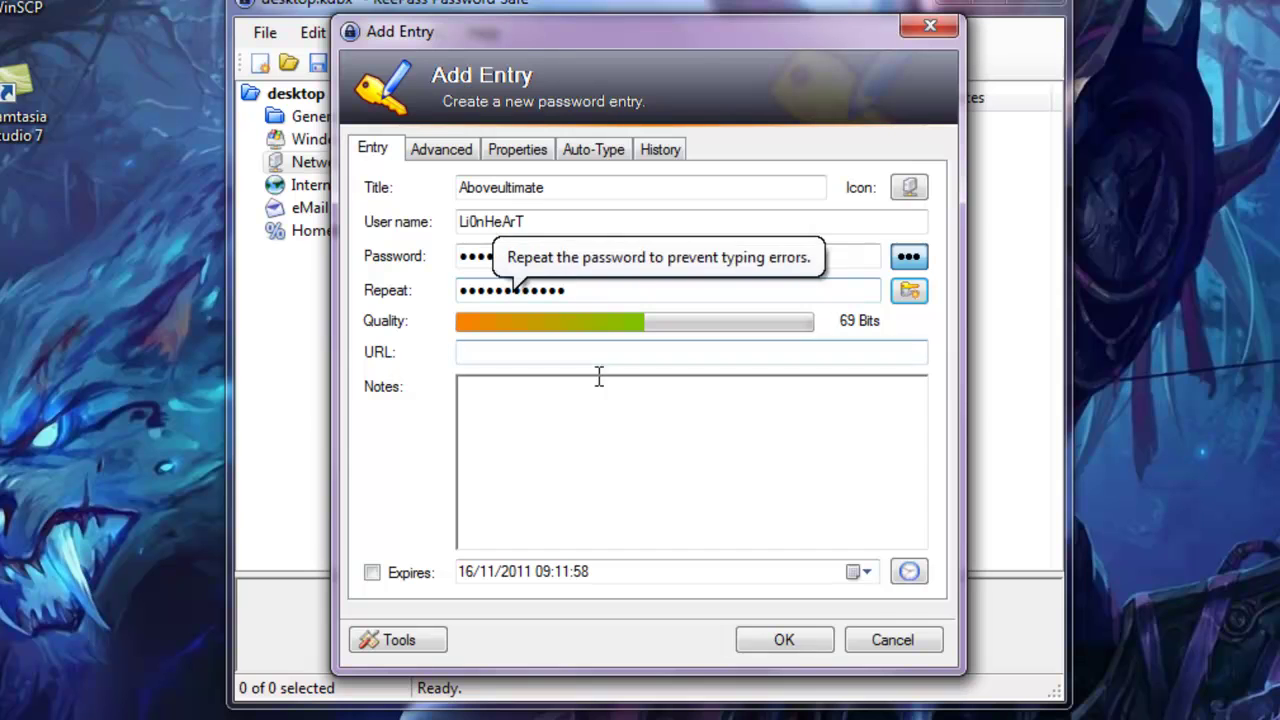
left_click(488, 353)
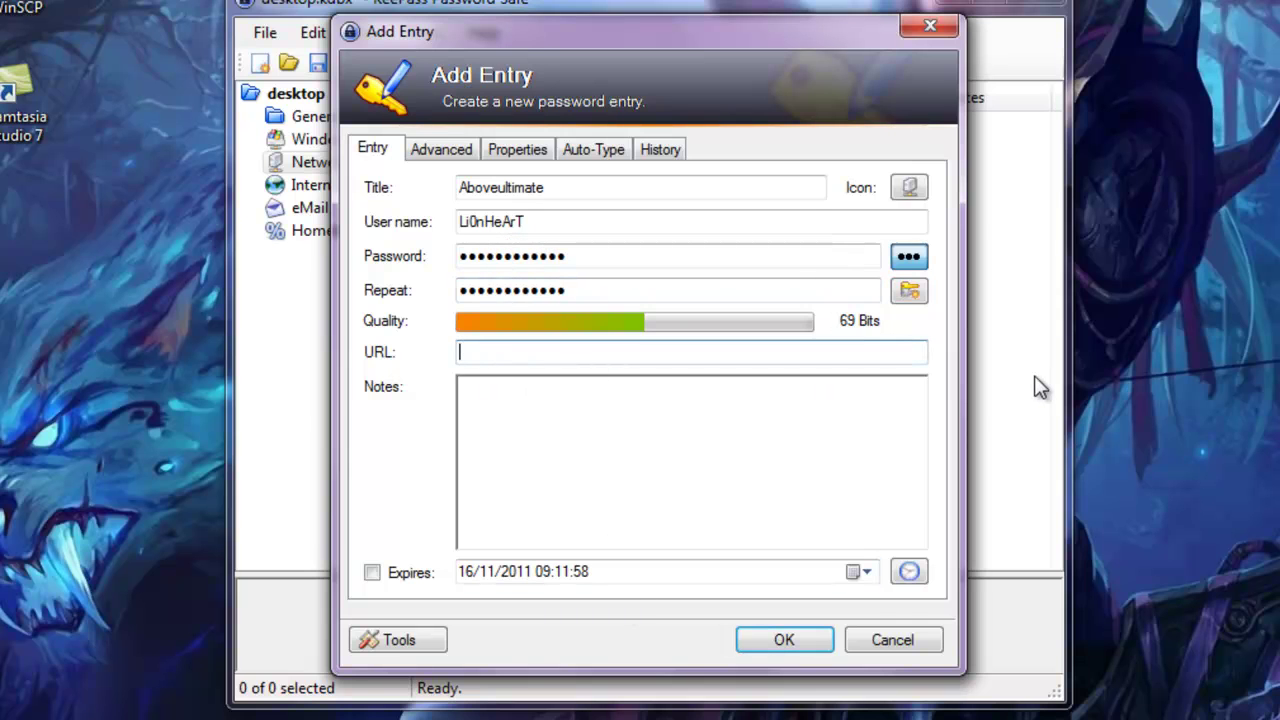
type("http://aboveult")
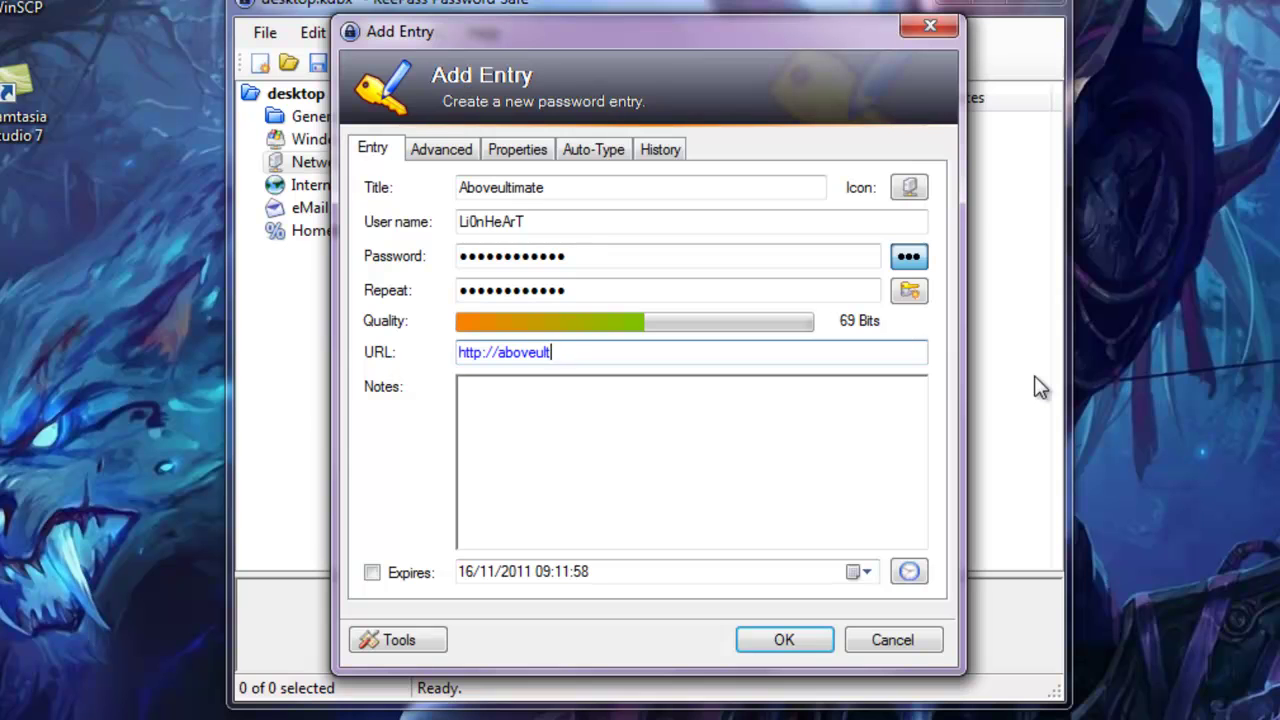
type("imate.org")
Enable two-channel auto-type obfuscation for Aboveultimate and save the entry into Network
left_click(605, 150)
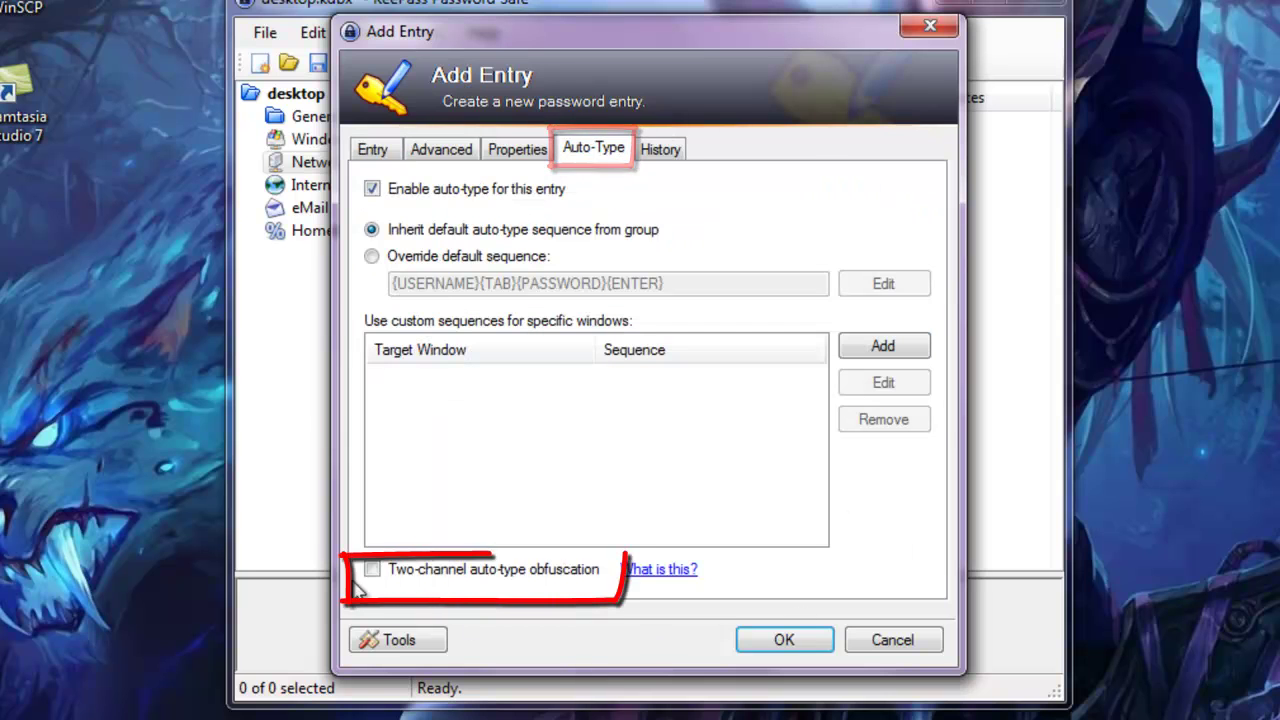
left_click(414, 573)
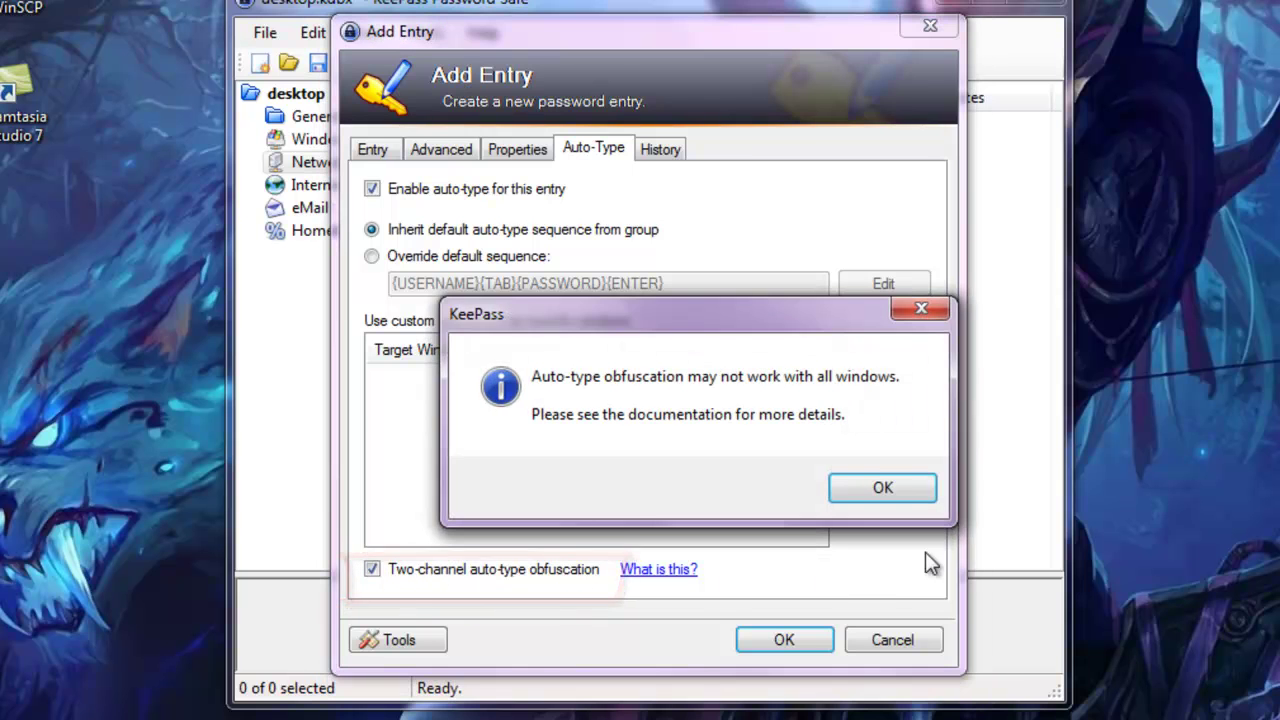
left_click(888, 486)
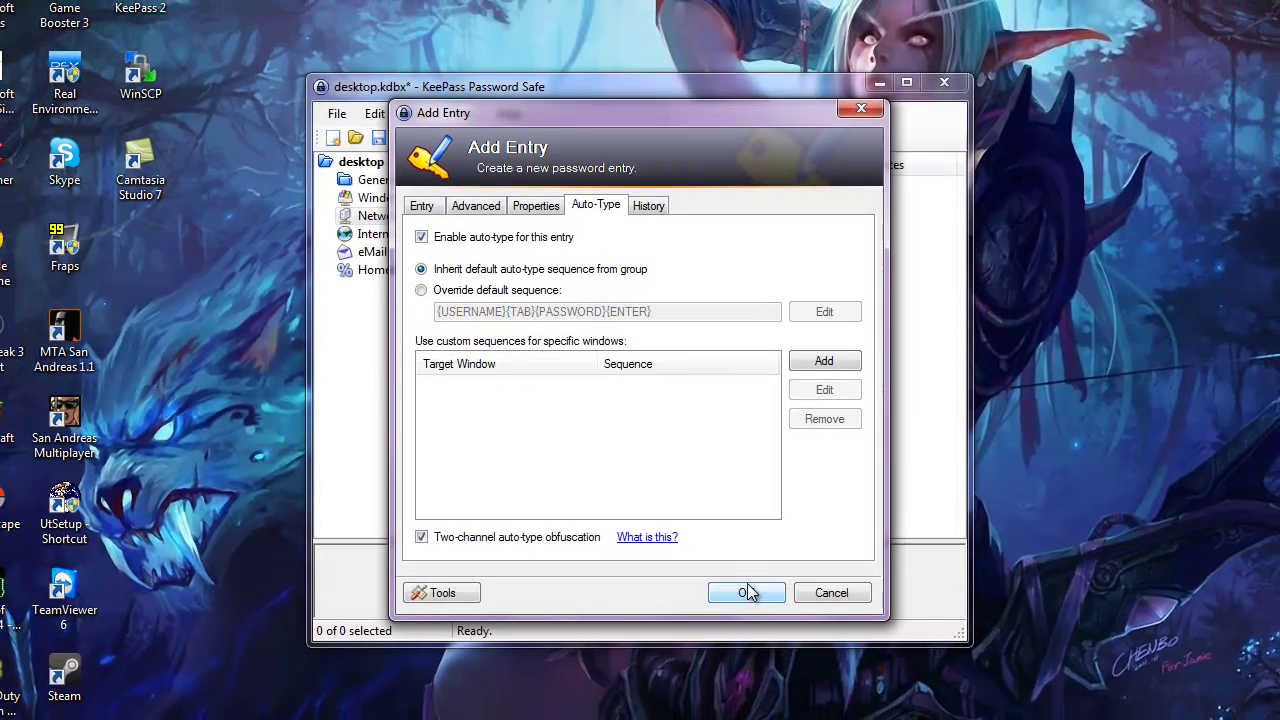
left_click(748, 592)
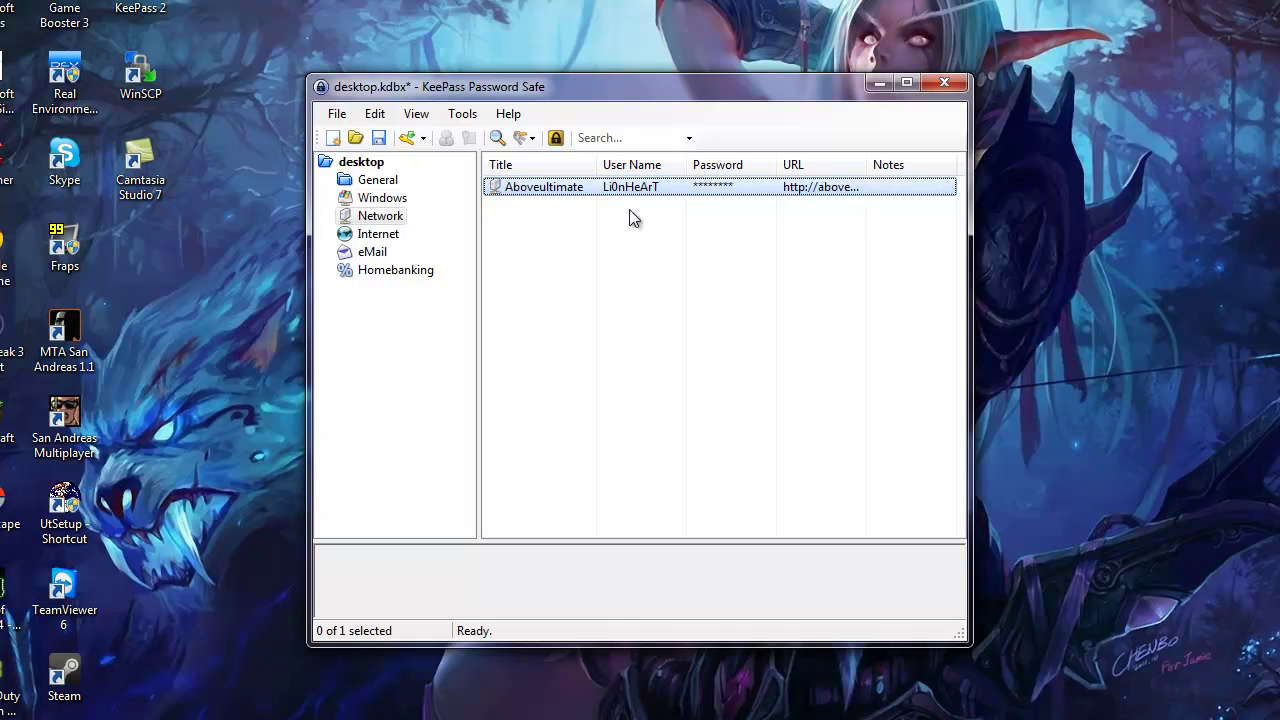
key("alt+Tab")
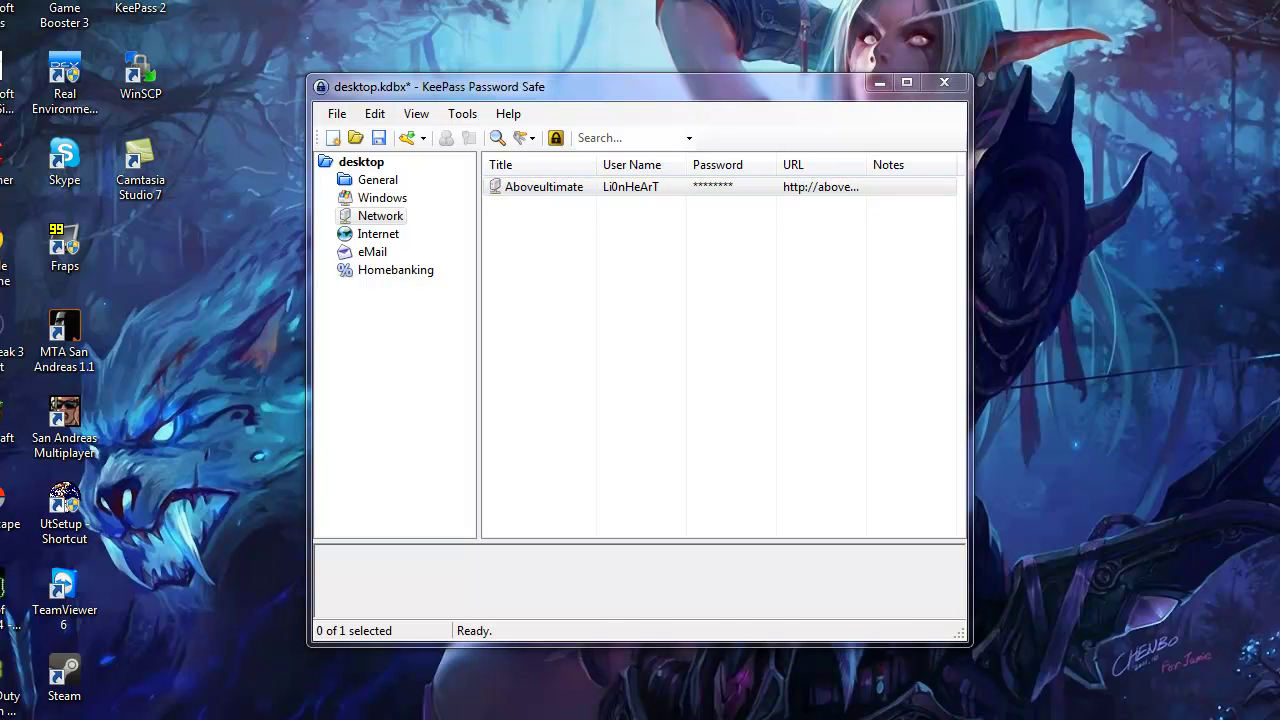
Open the AboveUltimate account settings page and copy the Aboveultimate password from KeePass
left_click_drag(700, 8, 385, 14)
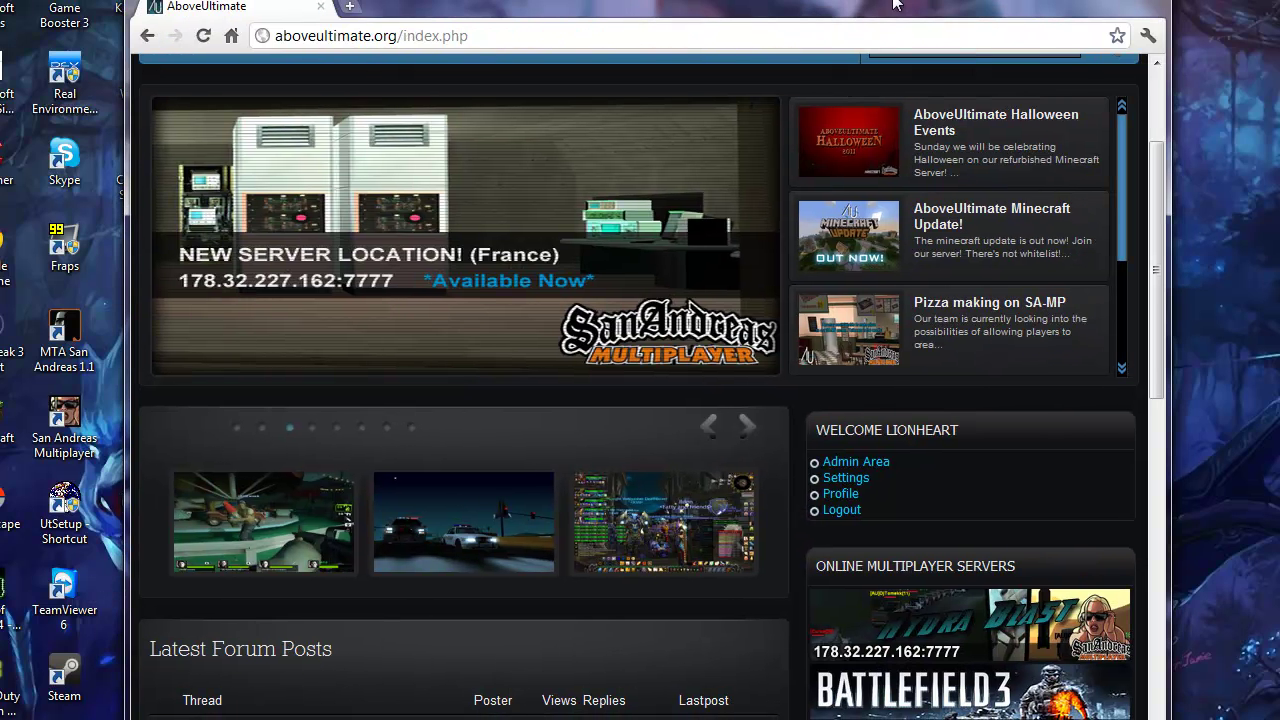
scroll(904, 459, "up", 2)
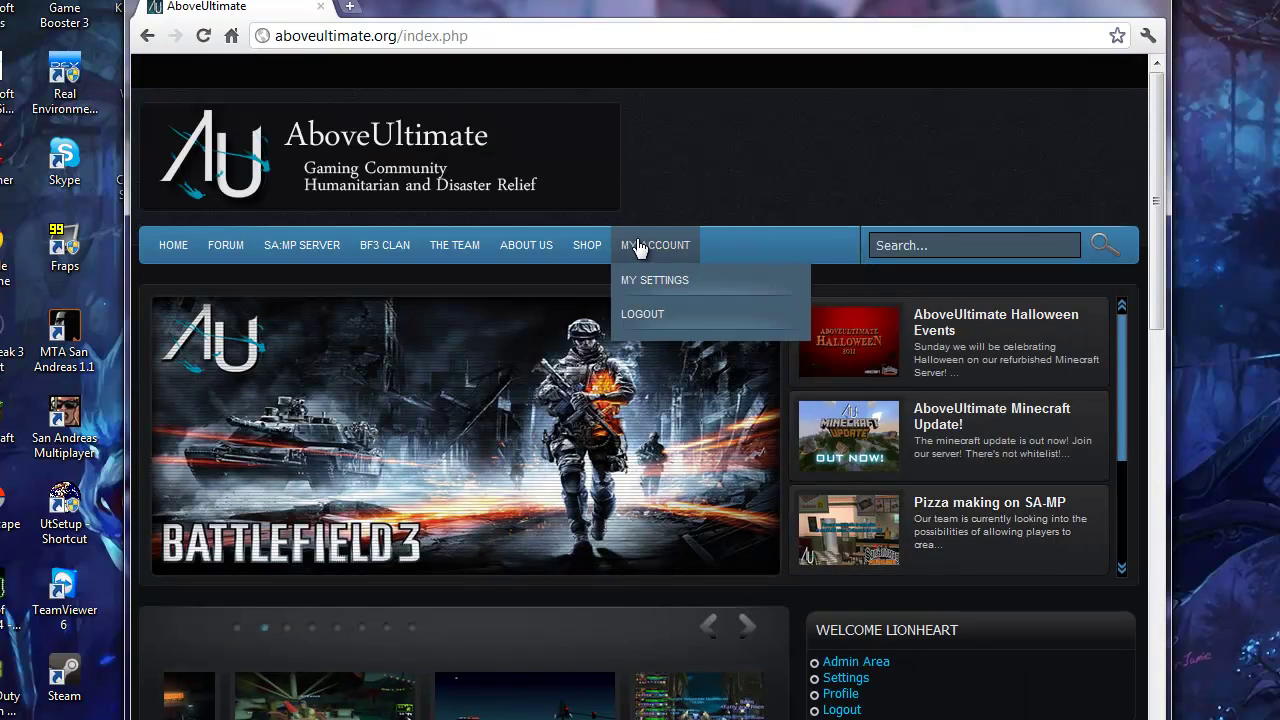
left_click(685, 284)
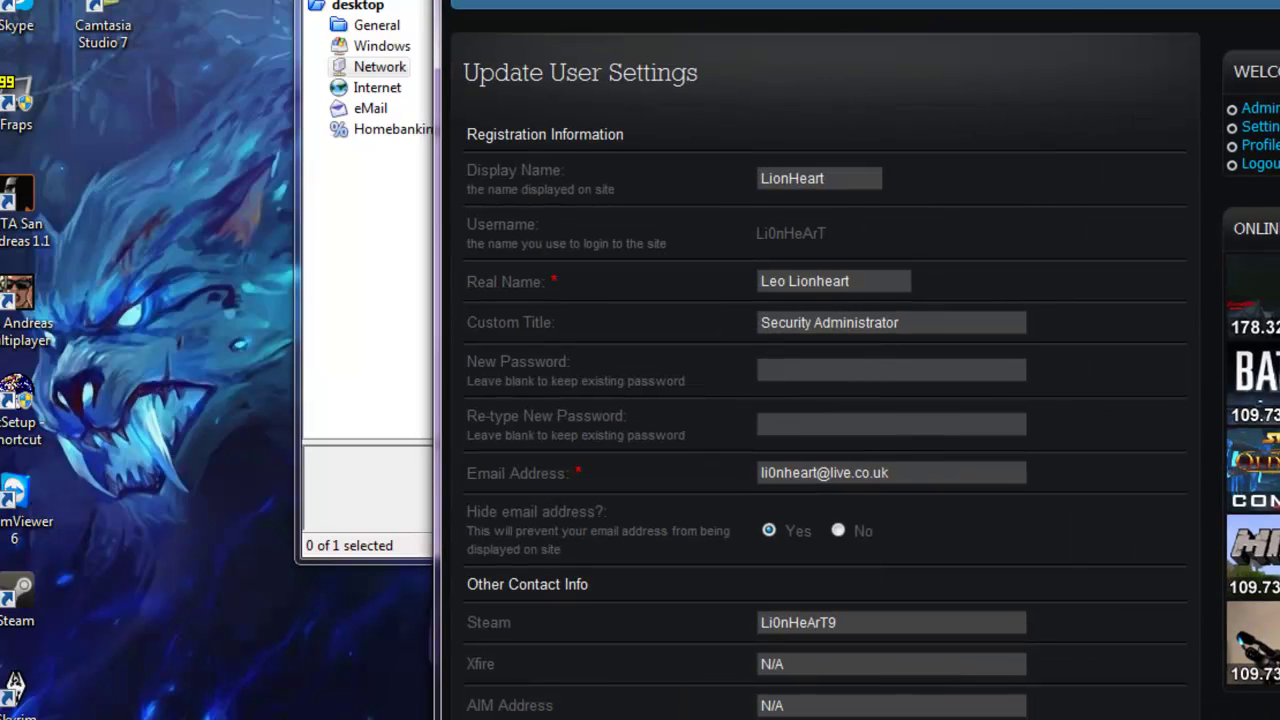
key("alt+Tab")
right_click(288, 46)
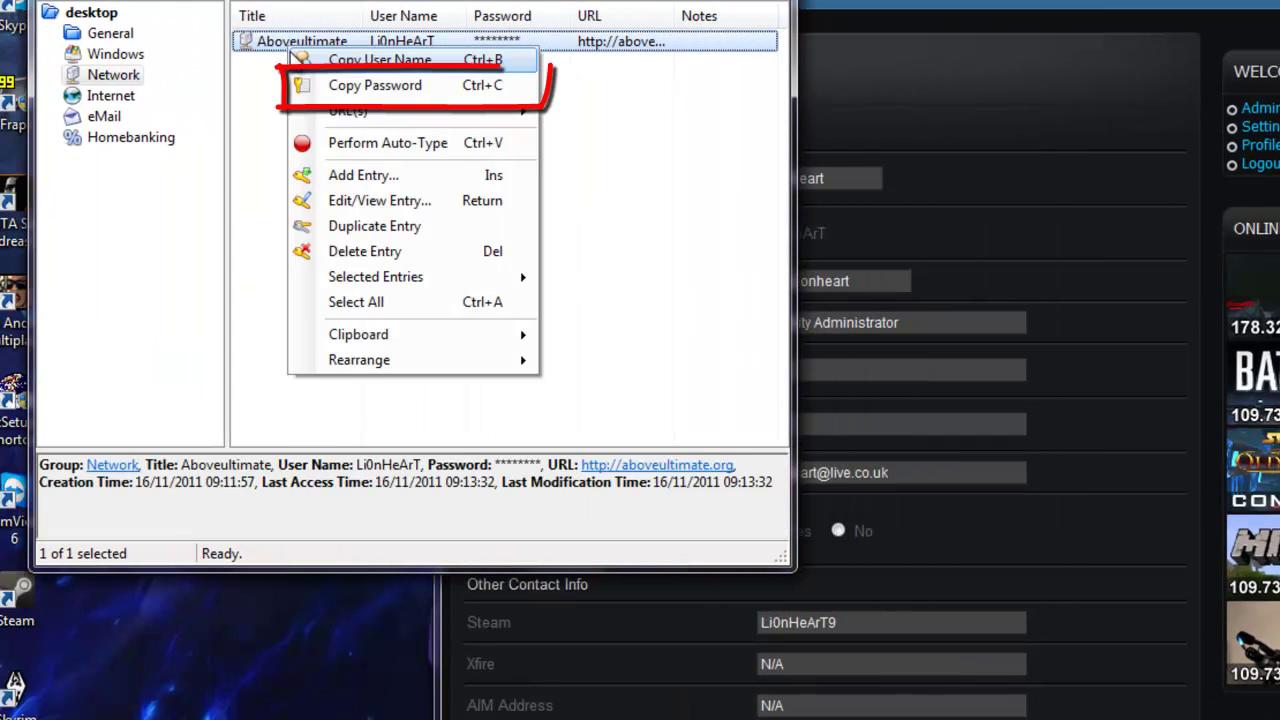
left_click(410, 94)
Enter the copied password into the New Password and Re-type New Password fields
left_click(1051, 293)
left_click(805, 366)
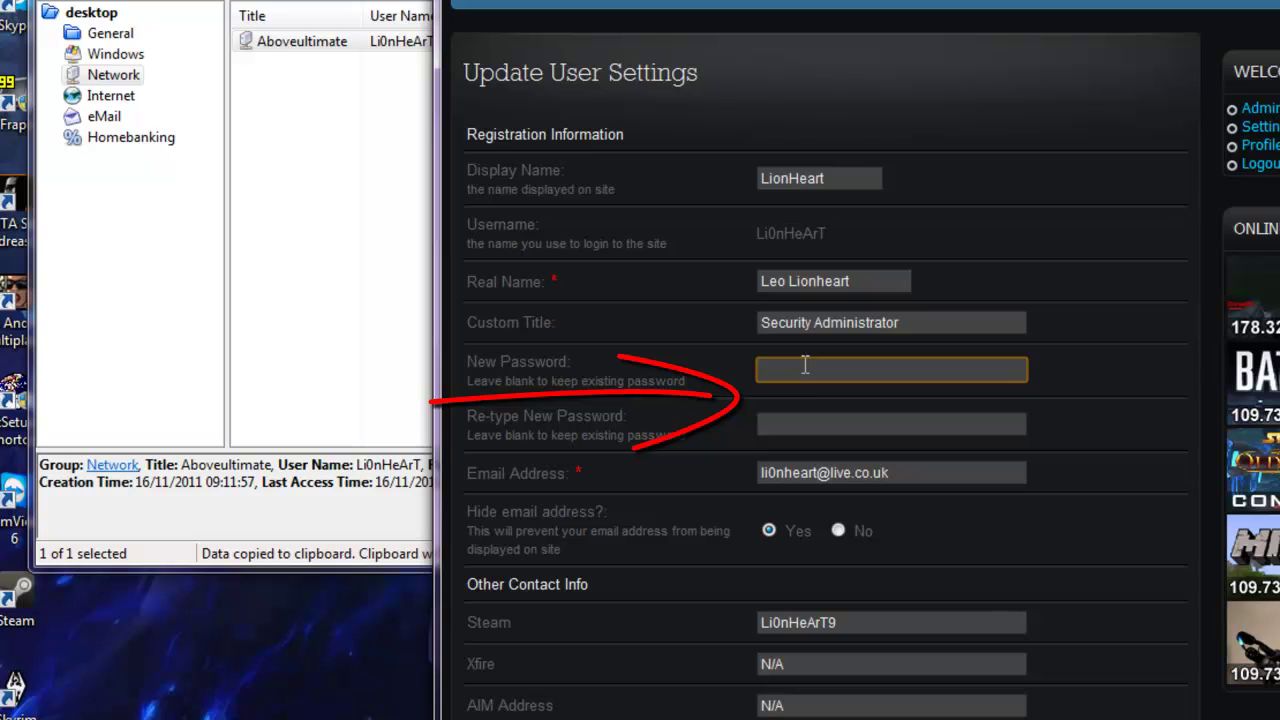
left_click(800, 418)
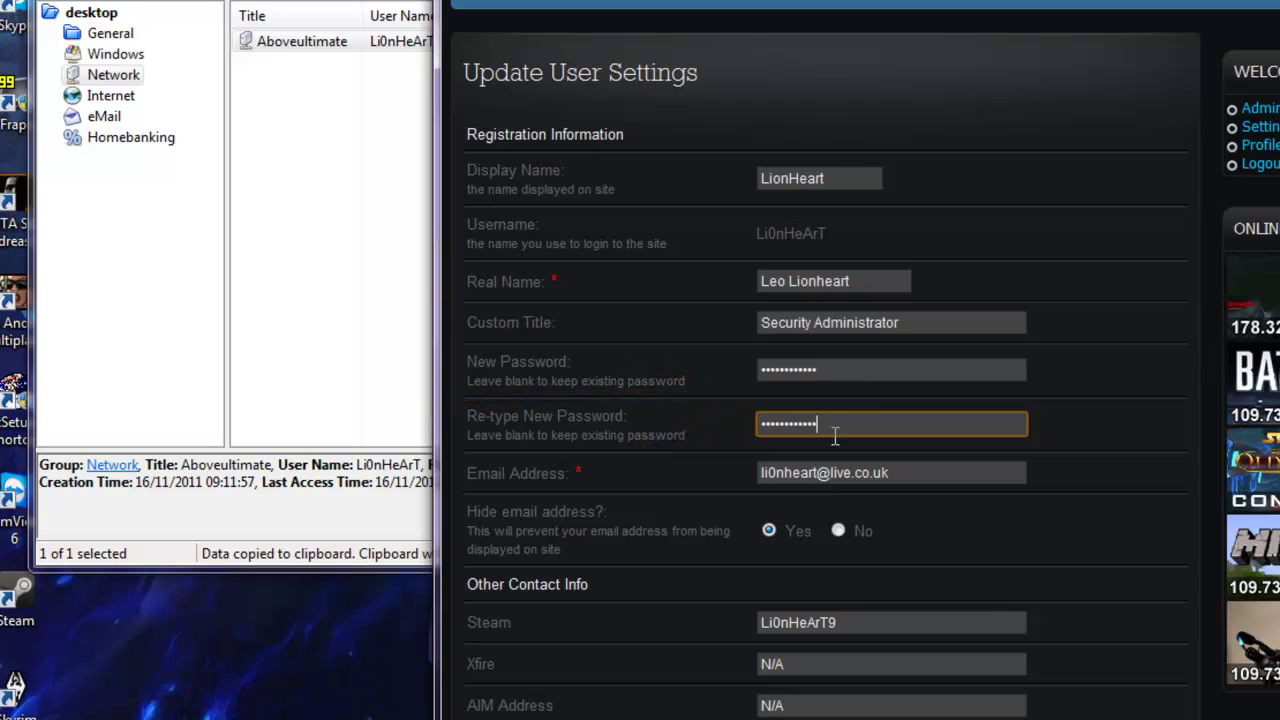
scroll(1173, 323, "down", 10)
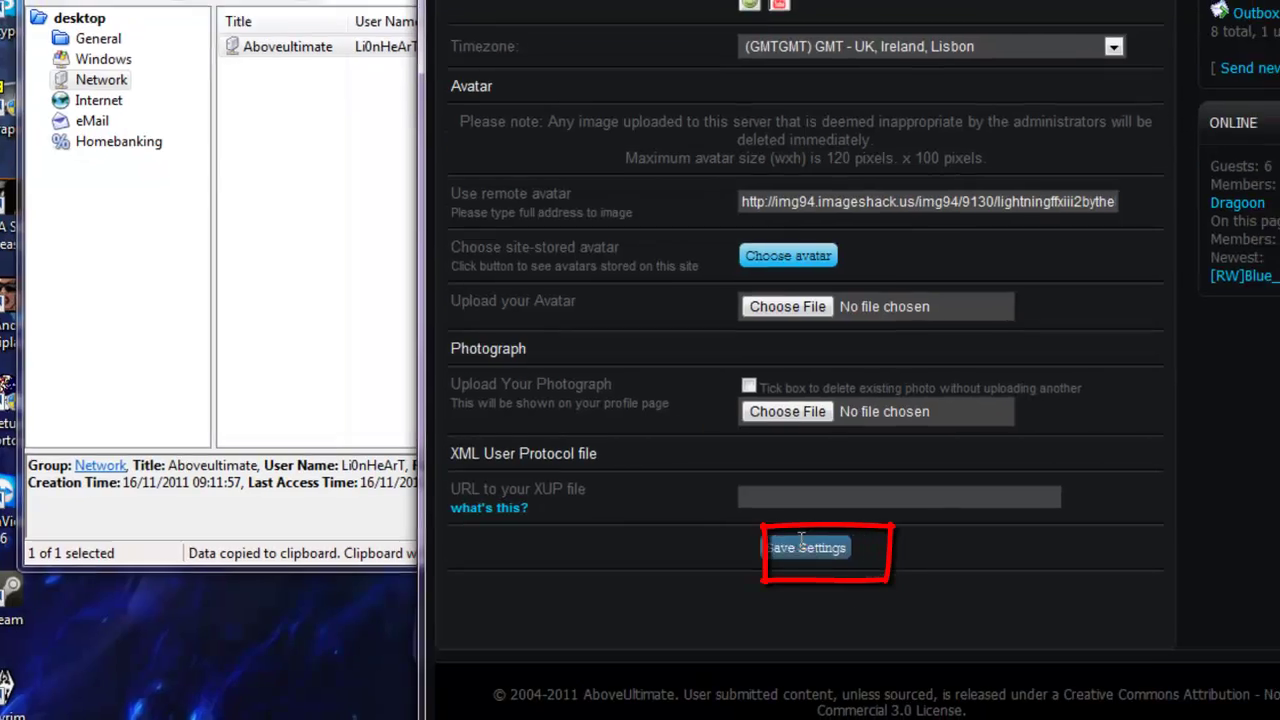
scroll(646, 528, "up", 10)
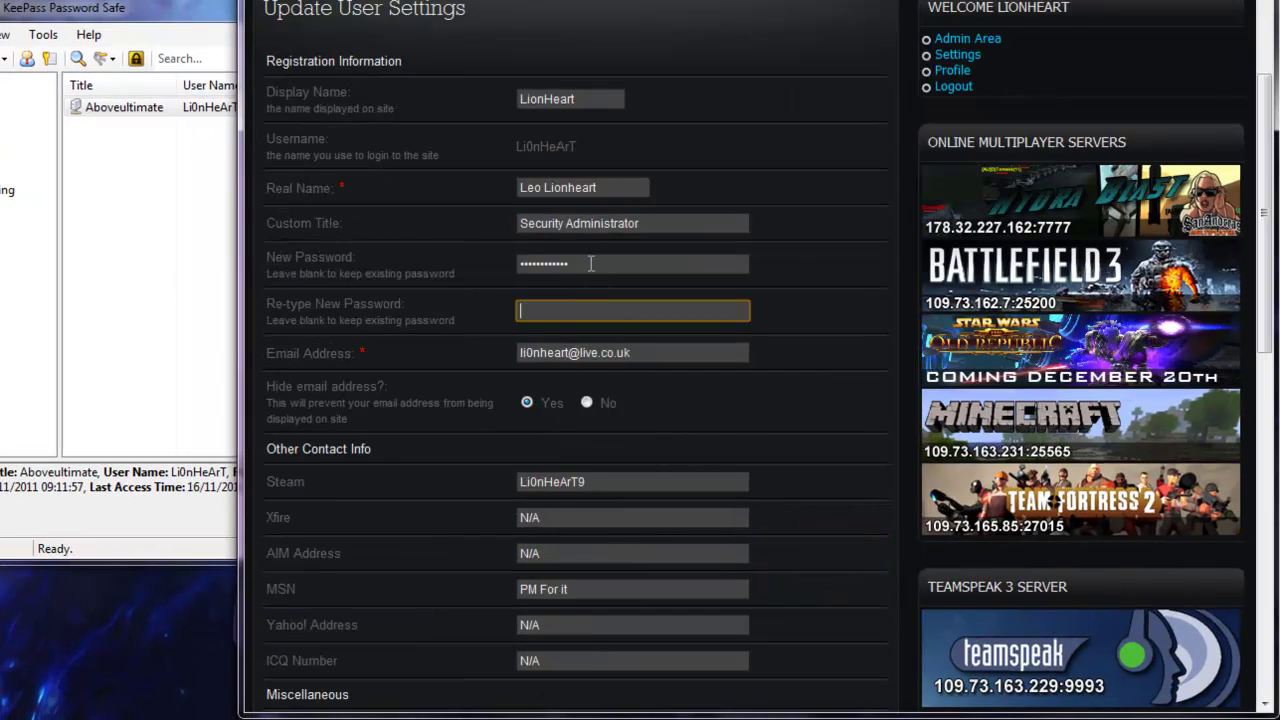
left_click(591, 263)
key("ctrl+a")
key("BackSpace")
scroll(972, 343, "up", 2)
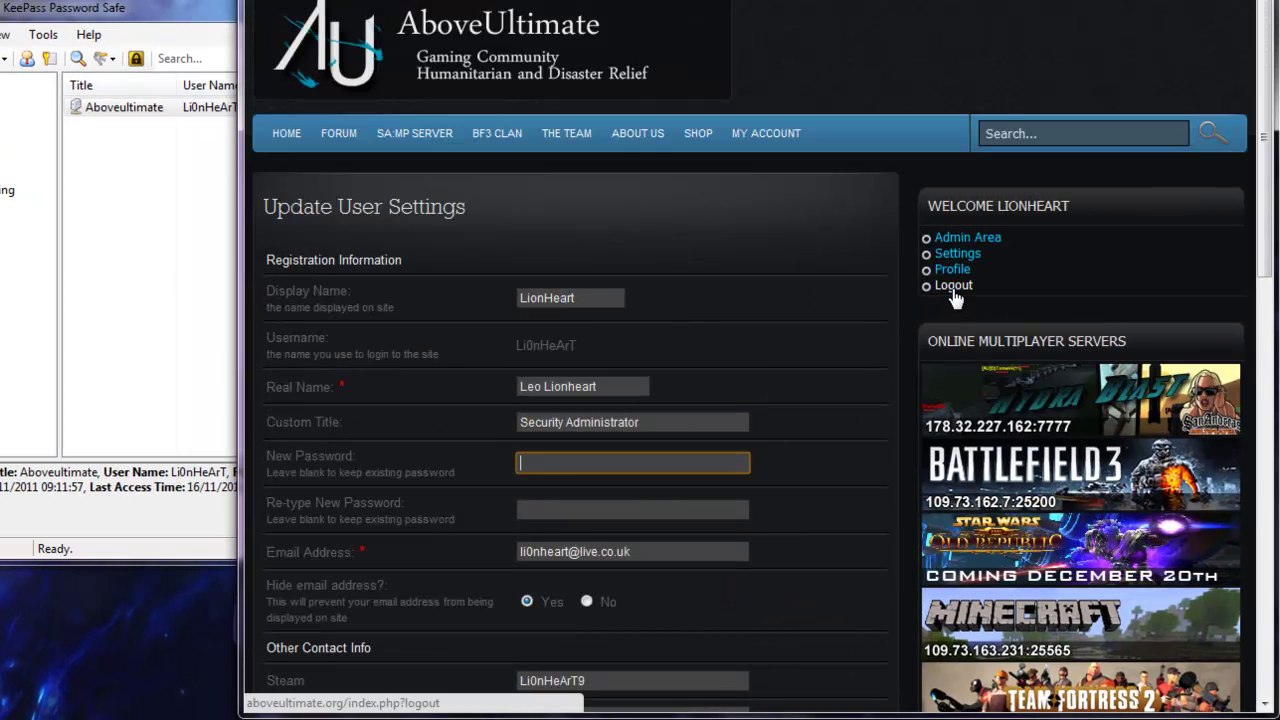
Log out of AboveUltimate and place the caret in the login Username field
left_click(954, 290)
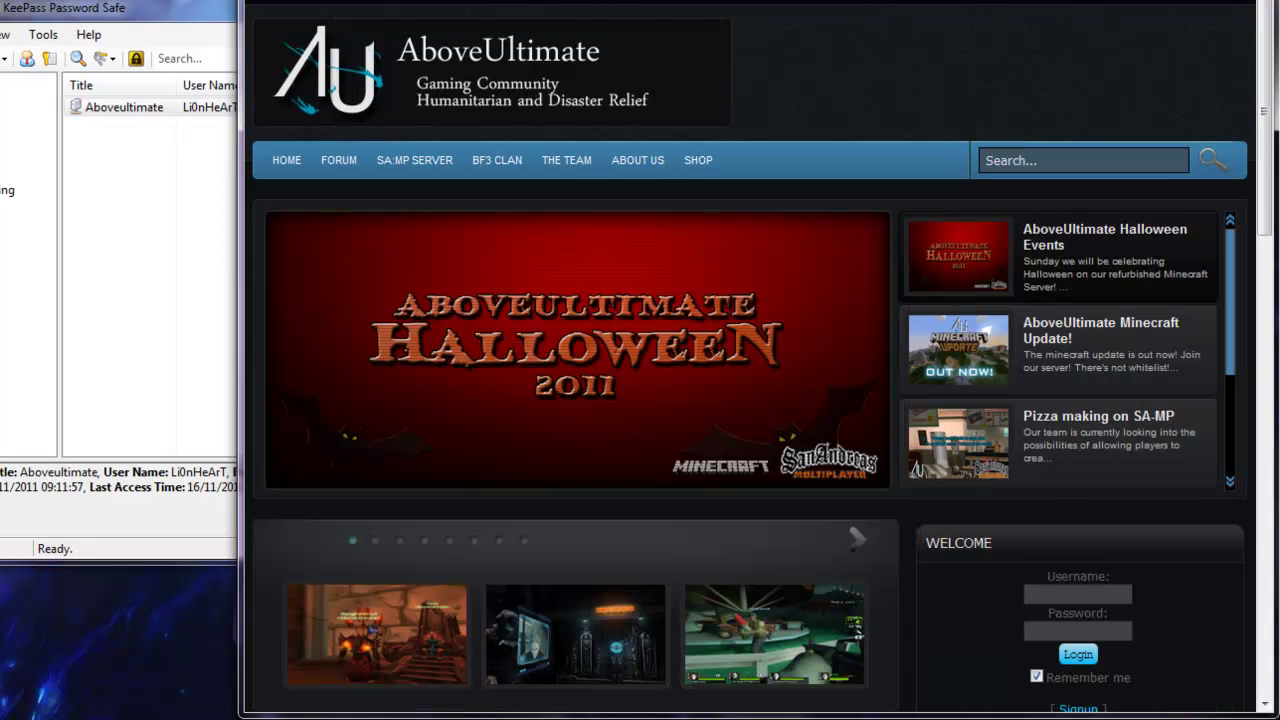
key("F9")
left_click_drag(866, 510, 680, 352)
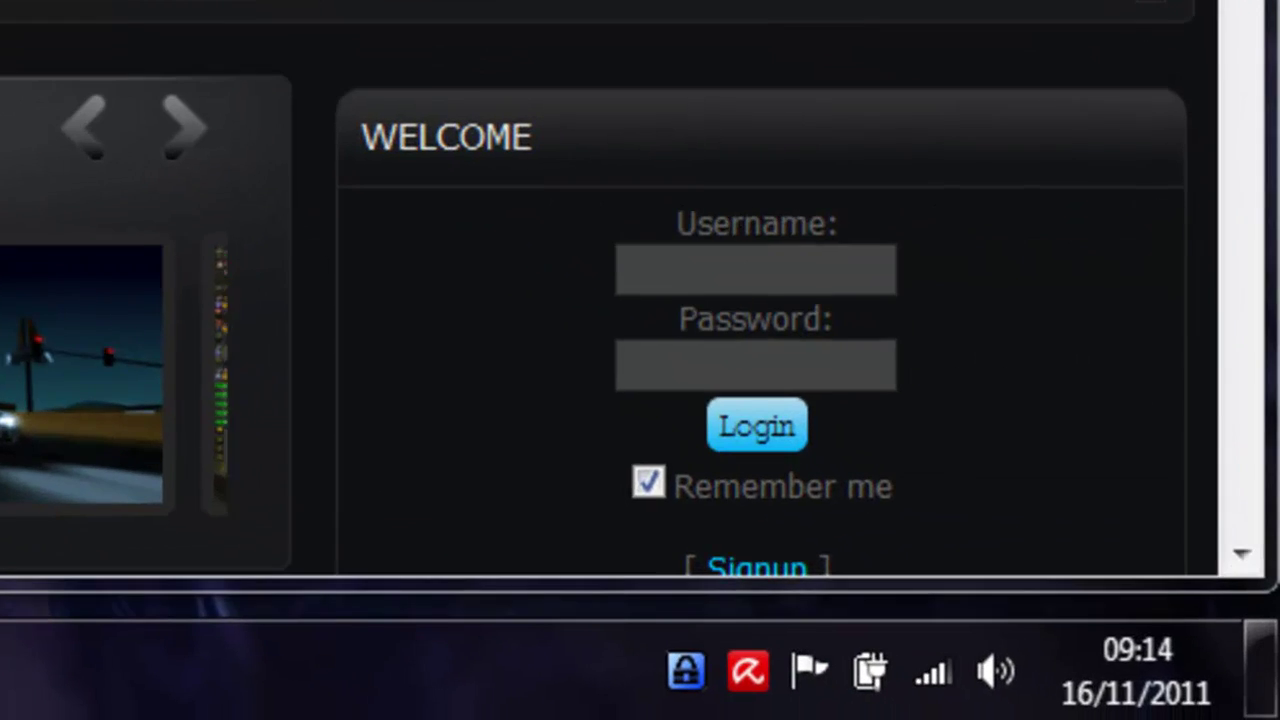
left_click(687, 262)
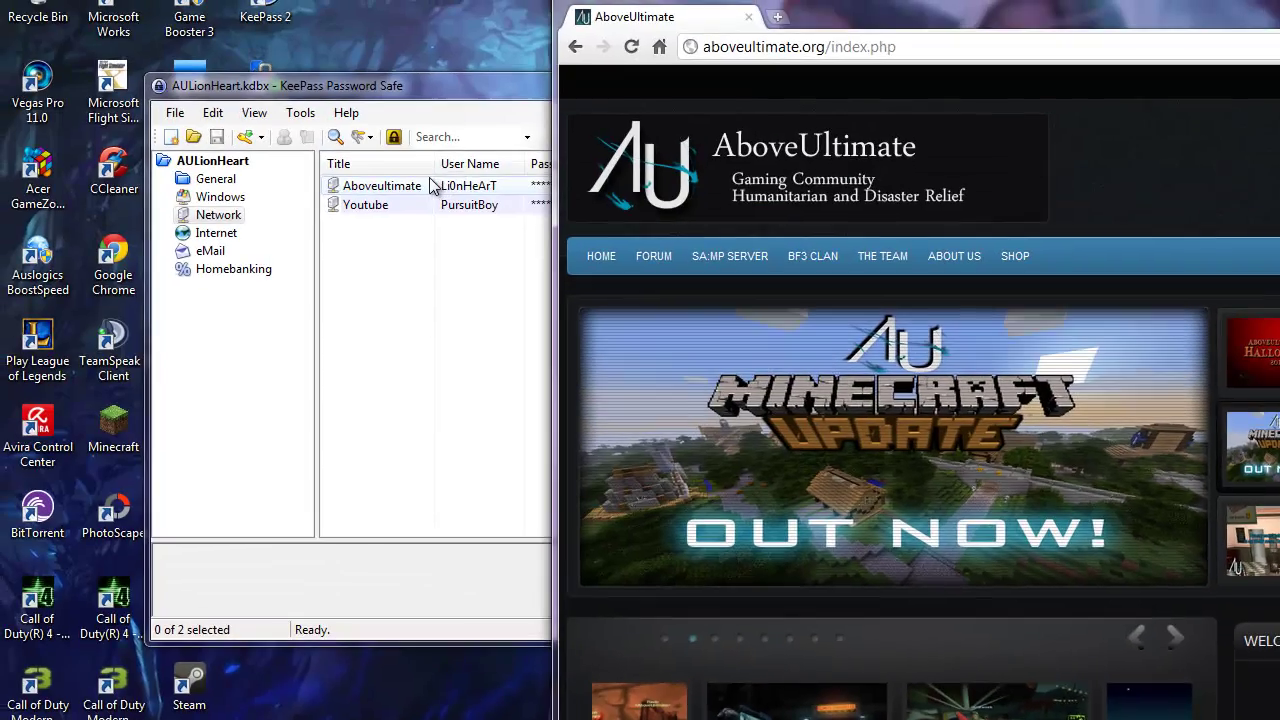
Auto-type the Aboveultimate entry's credentials from KeePass to sign back in
left_click(432, 187)
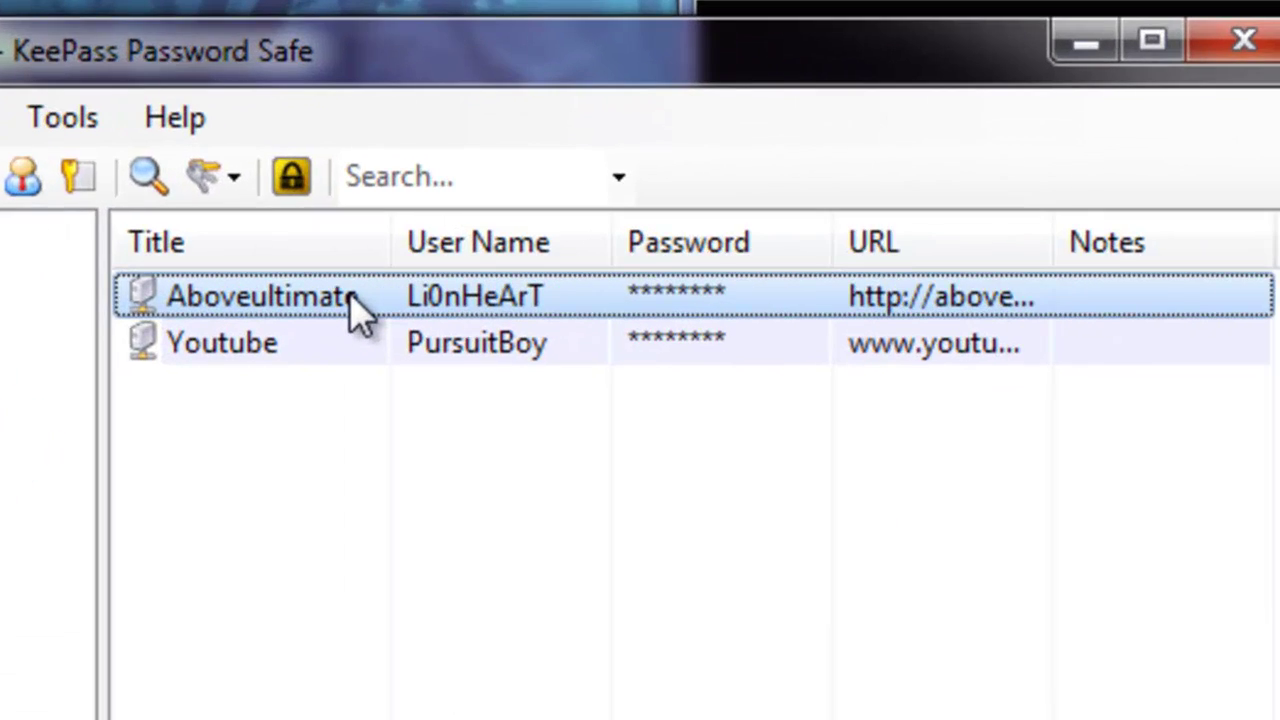
right_click(360, 312)
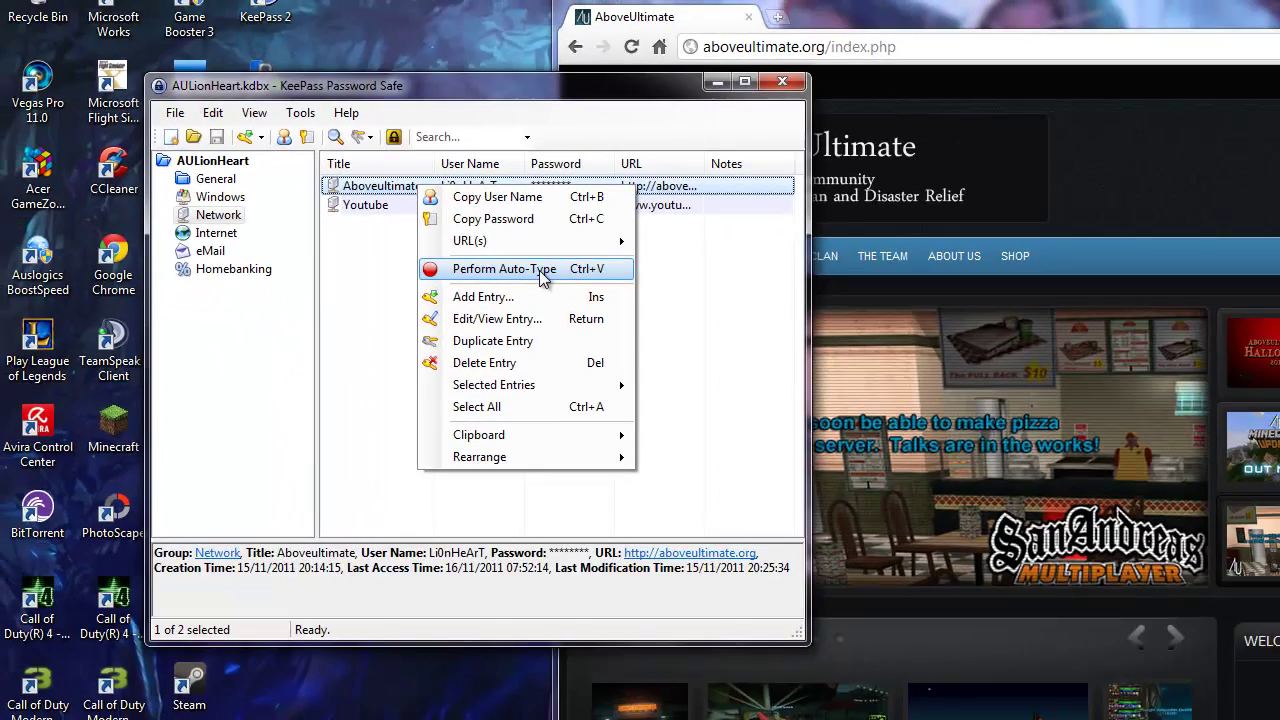
left_click(593, 380)
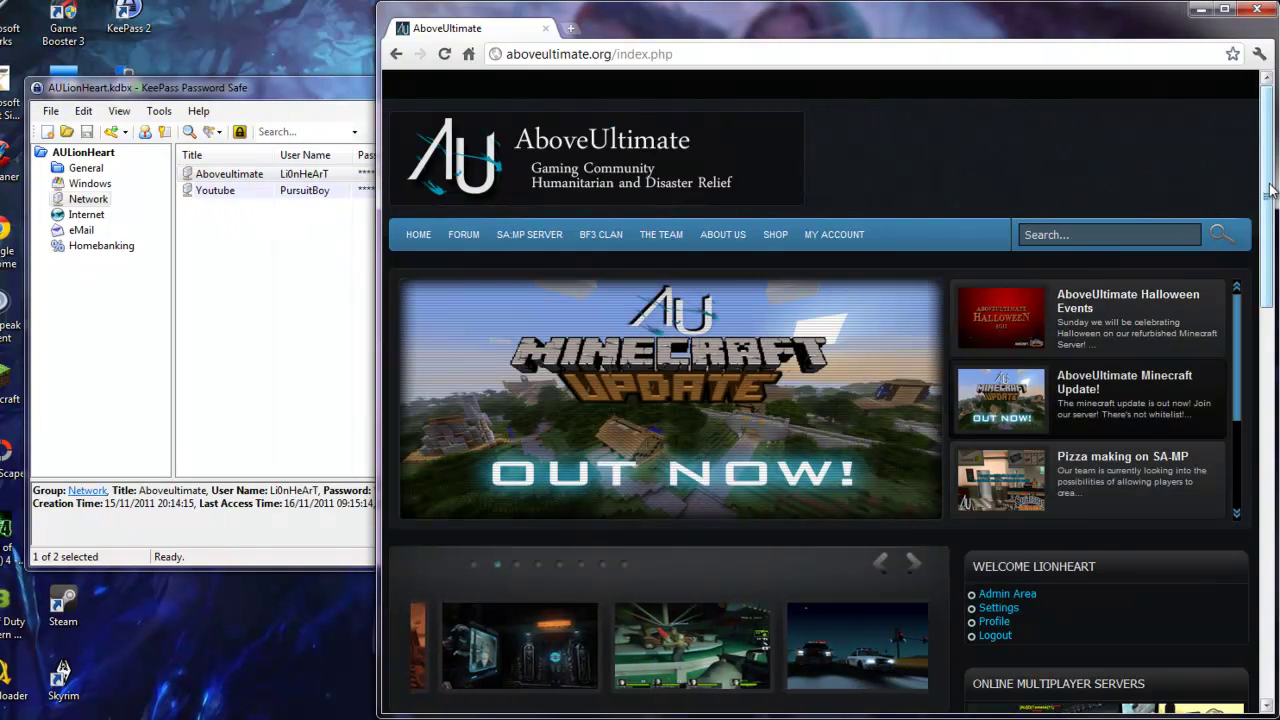
left_click_drag(1265, 200, 1265, 240)
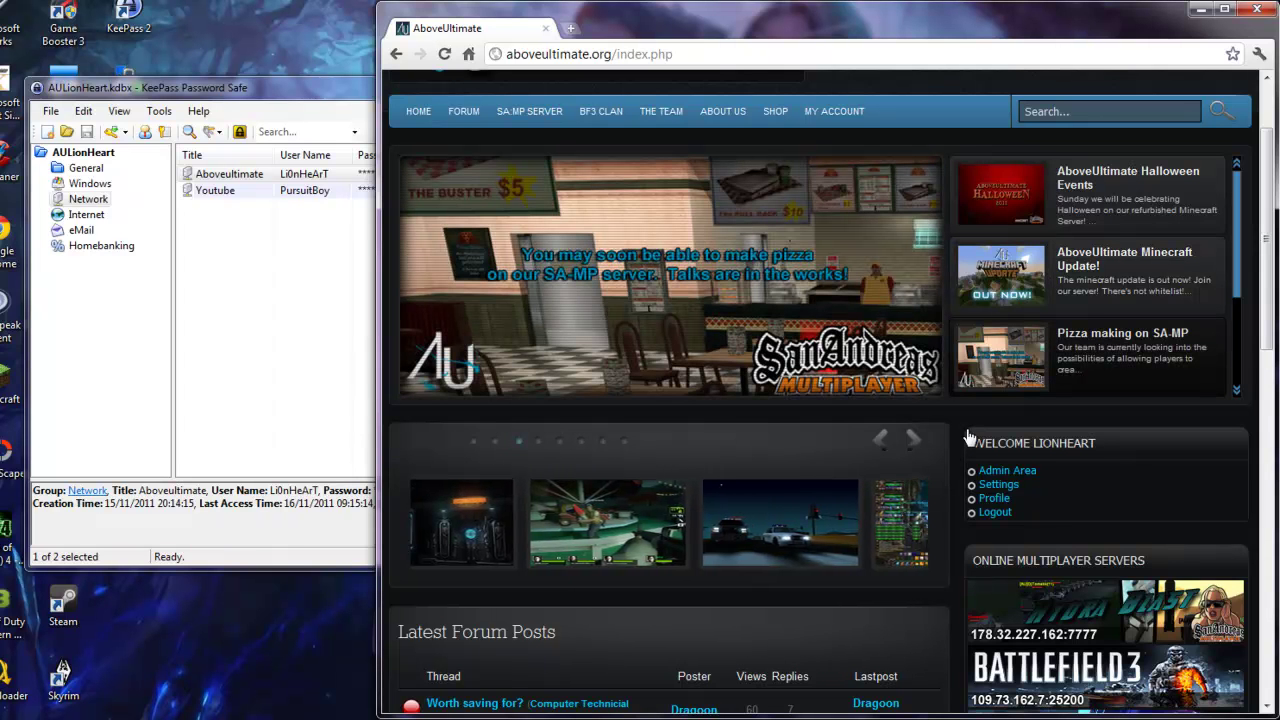
scroll(800, 245, "up", 3)
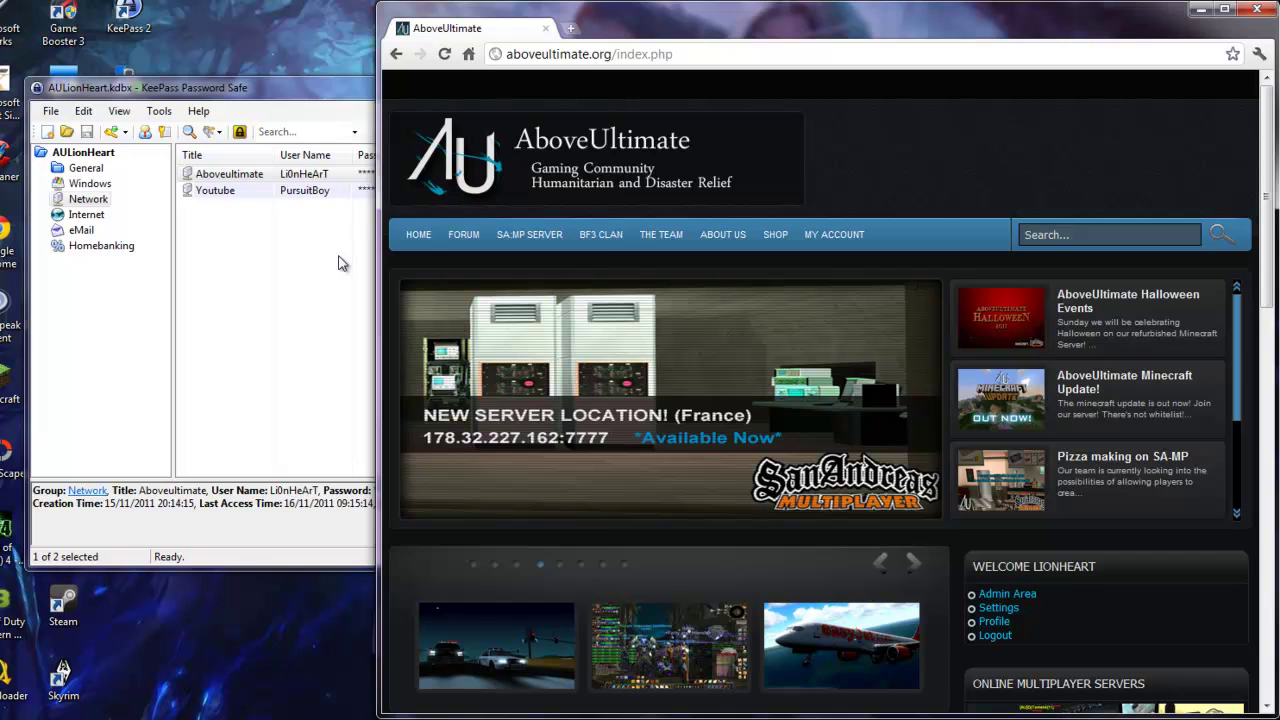
left_click(338, 263)
left_click_drag(589, 365, 418, 256)
left_click_drag(432, 305, 362, 342)
left_click_drag(452, 376, 383, 339)
left_click(422, 193)
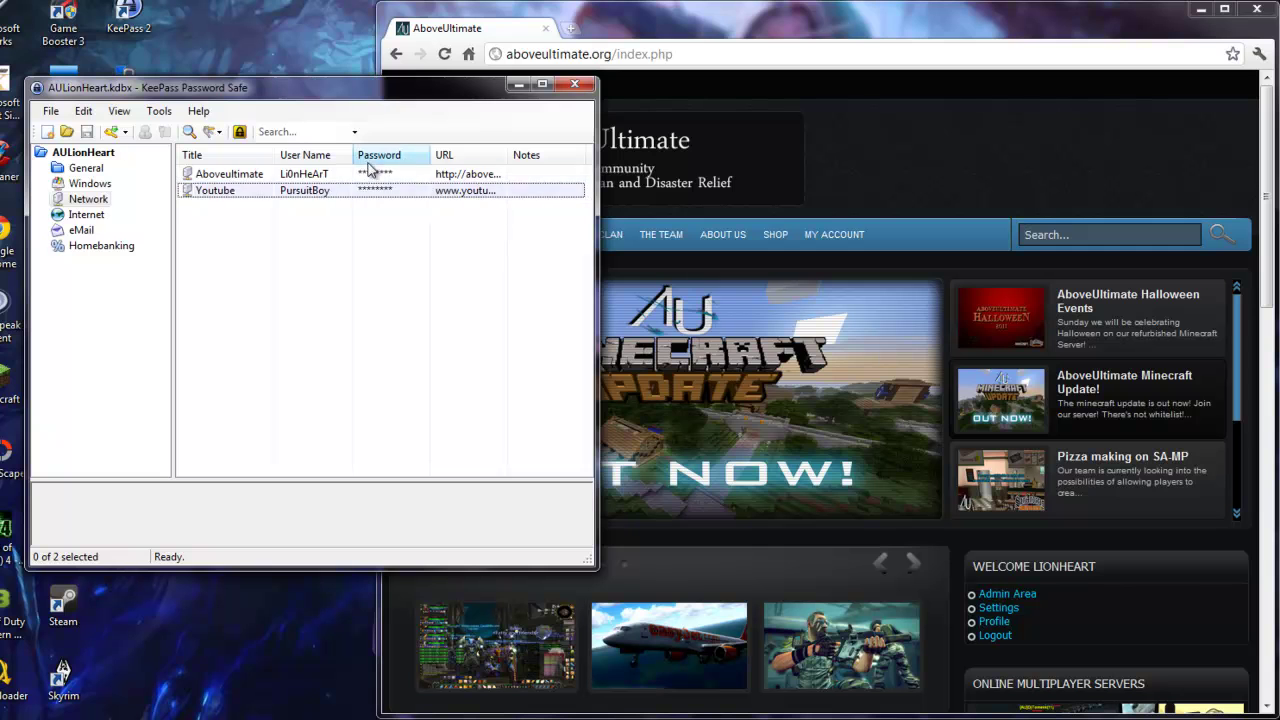
left_click(418, 190)
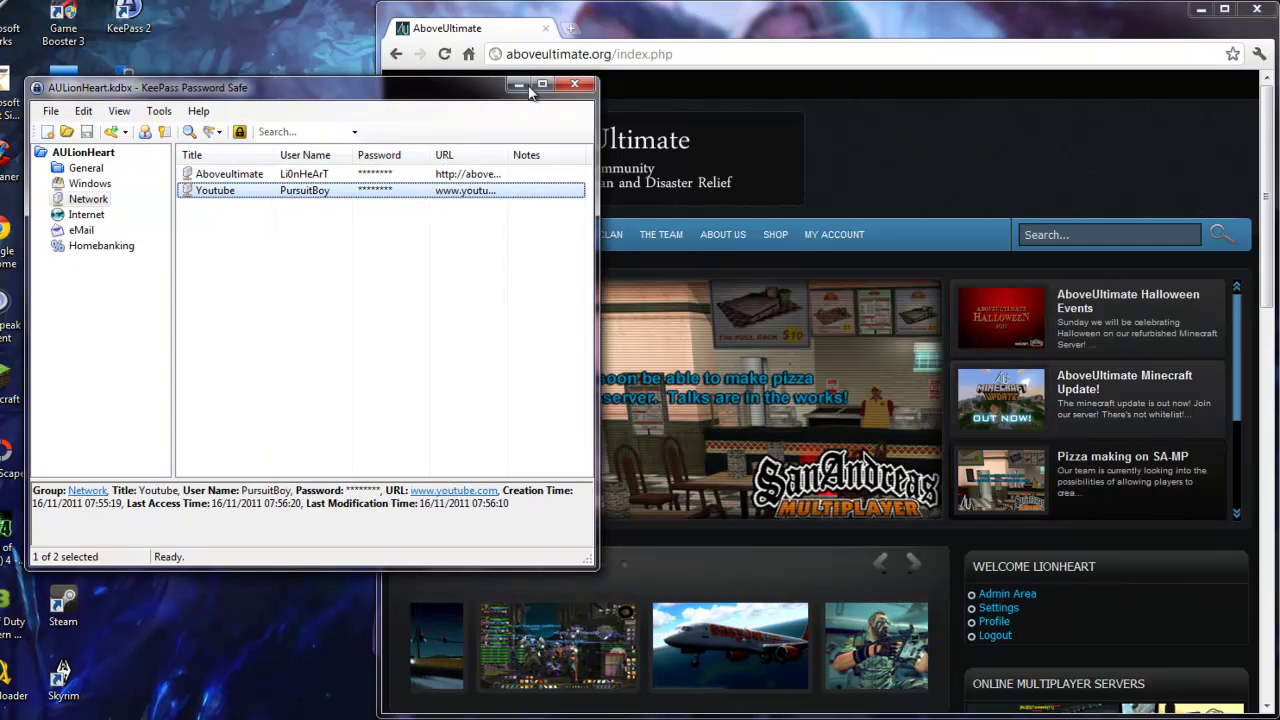
Minimize KeePass, select AULionHeart.kdbx in Documents > KEEPASS - DONT DELETE, then close Explorer
left_click(519, 85)
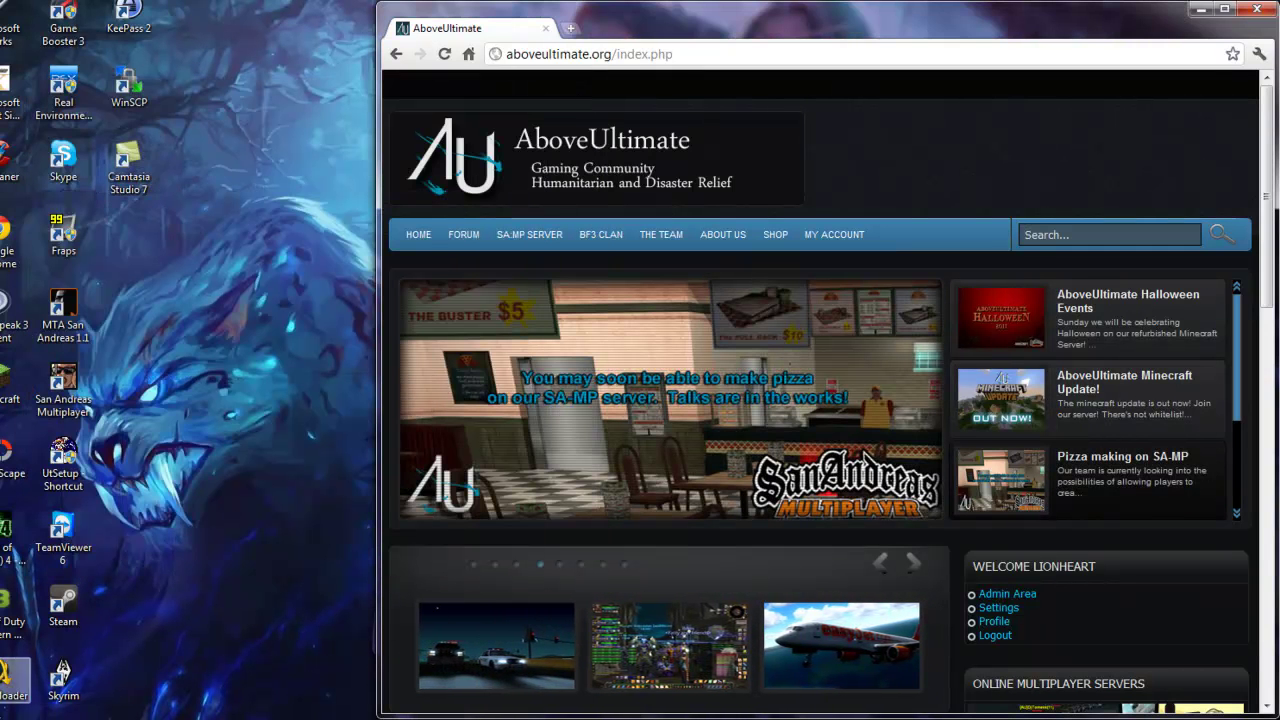
key("super")
left_click(162, 399)
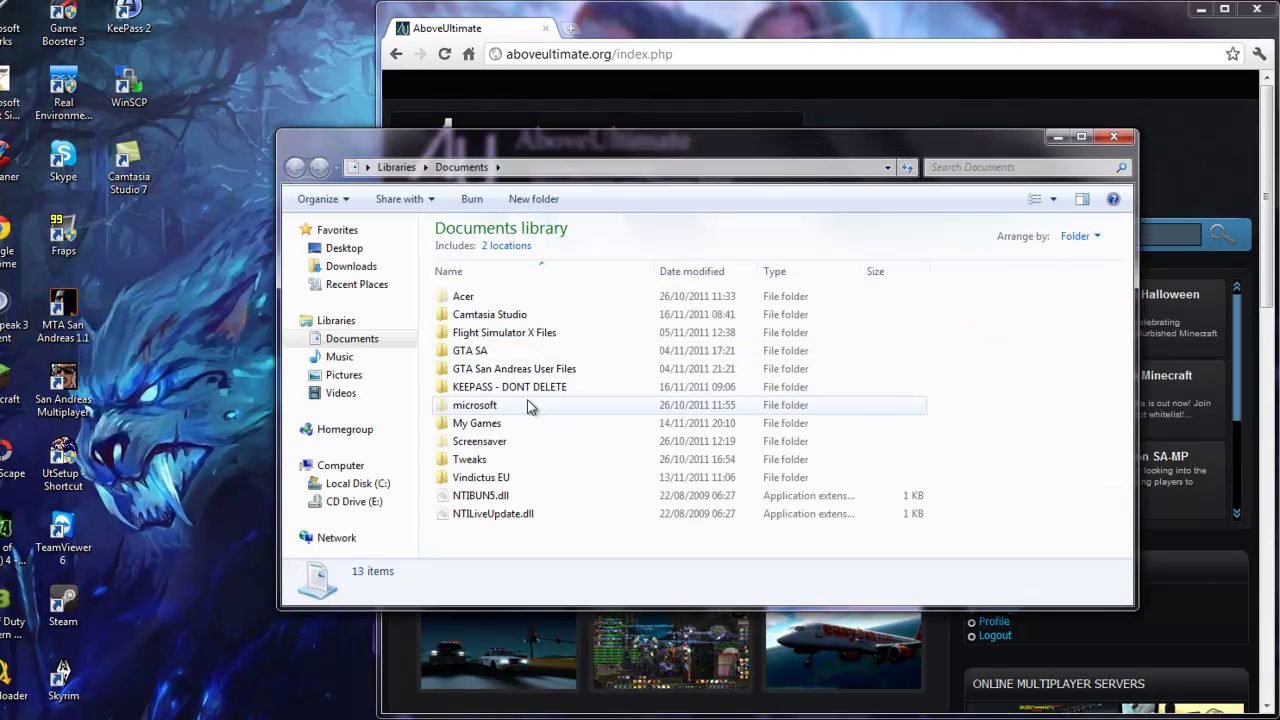
double_click(514, 380)
left_click(485, 297)
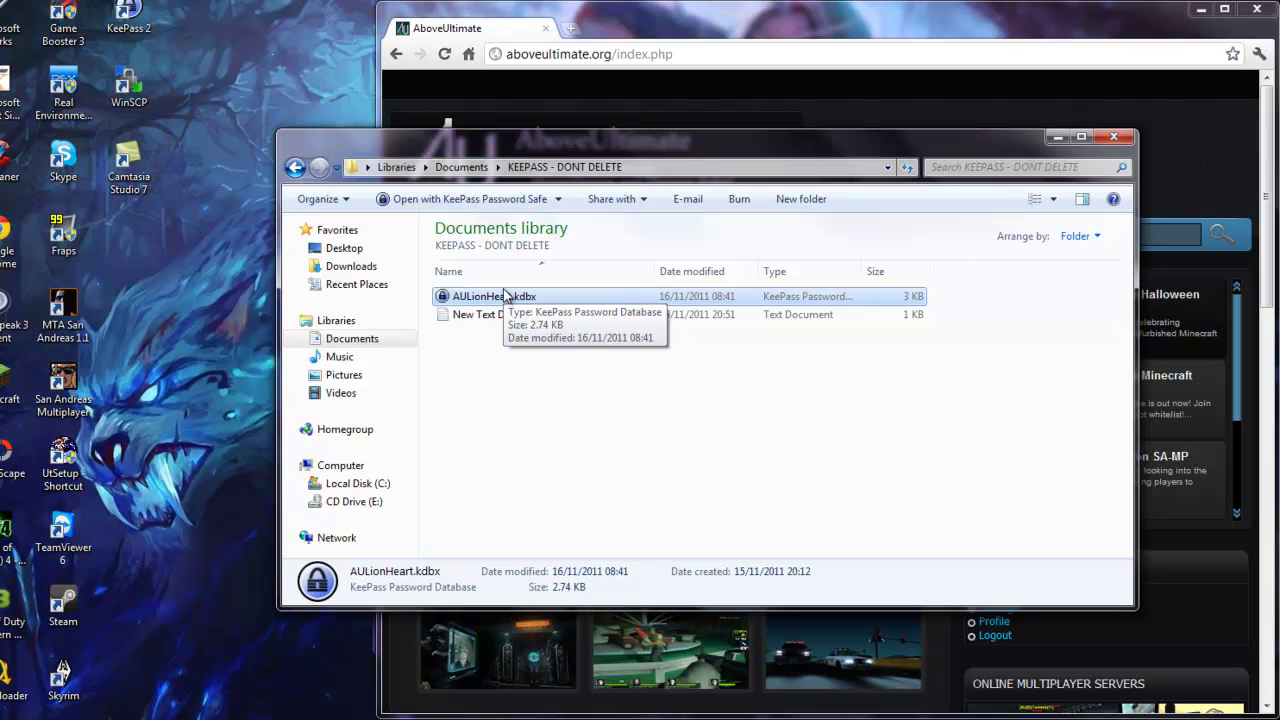
left_click(1133, 138)
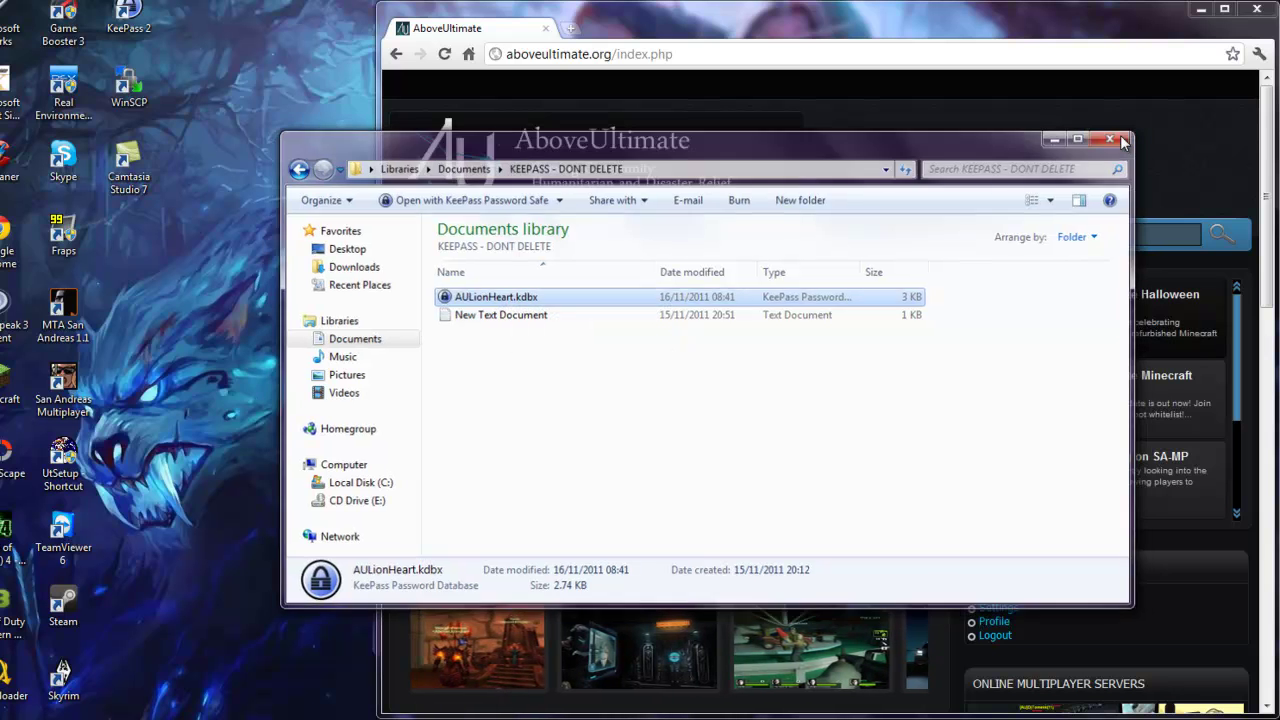